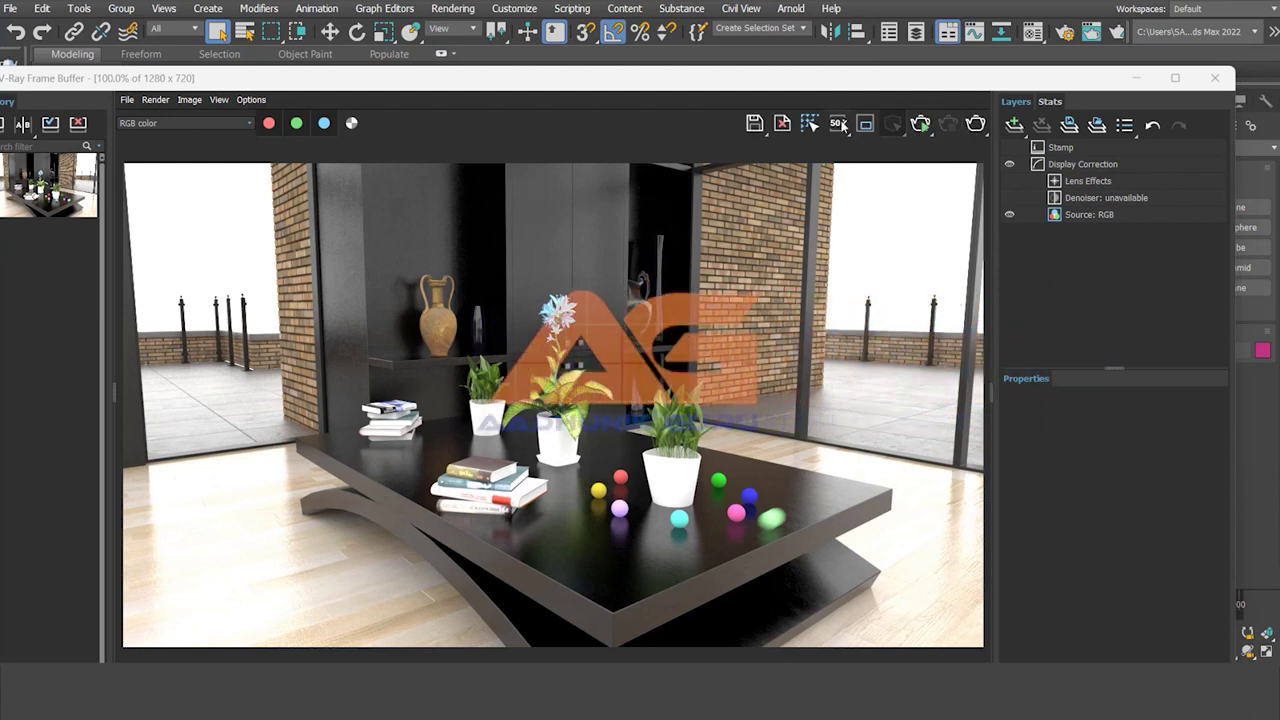
Step: Review the frame buffer's image saving options and its list of render channels, and close the frame buffer
left_click(766, 135)
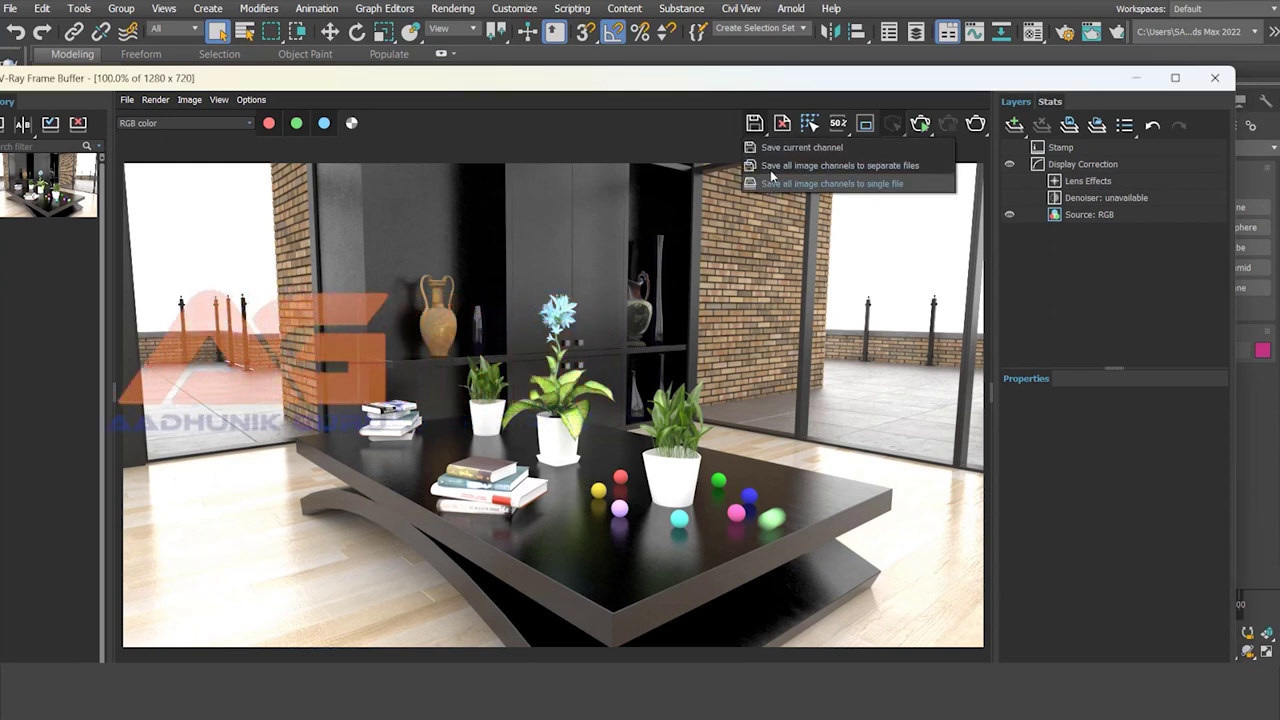
left_click(775, 183)
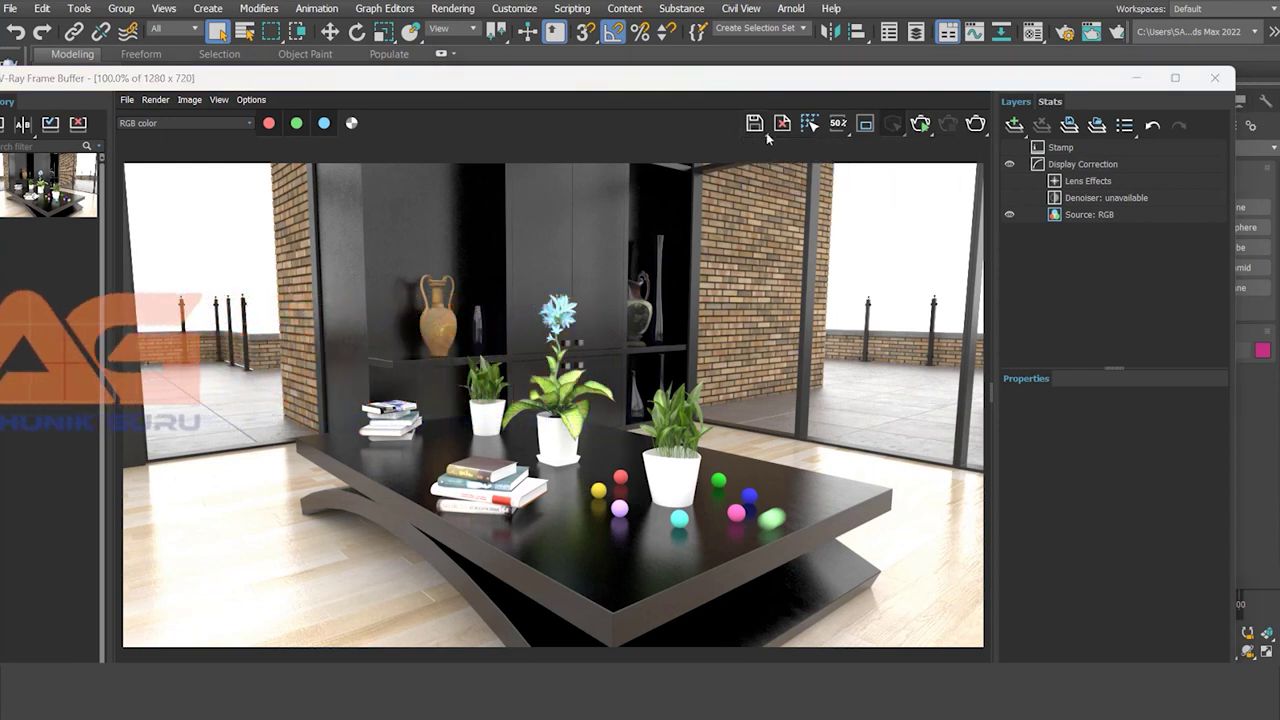
left_click(766, 132)
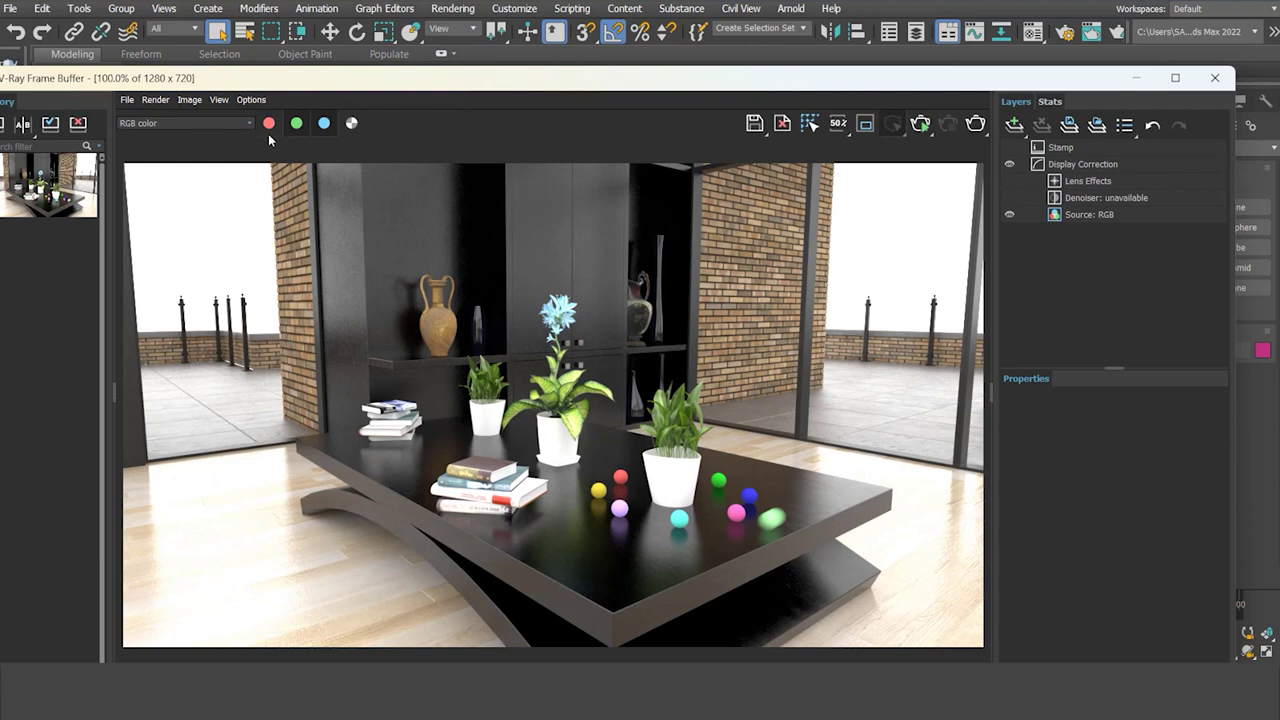
left_click(249, 123)
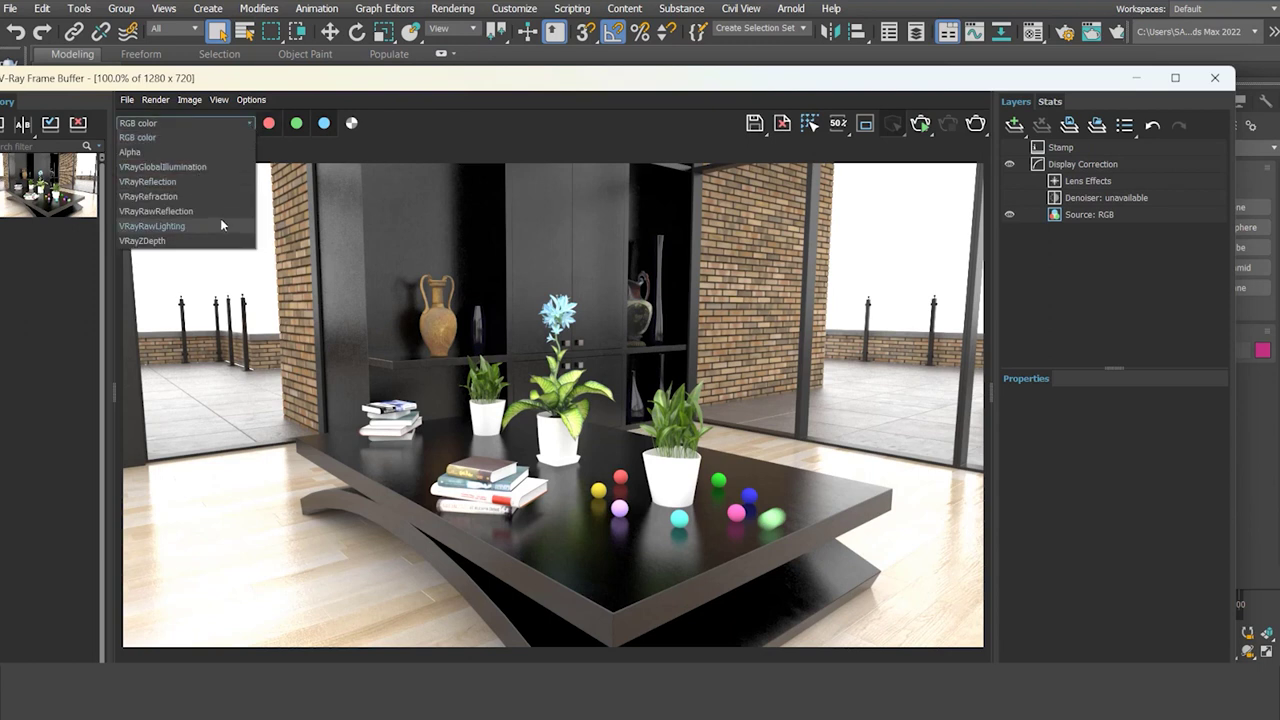
left_click(501, 463)
left_click(250, 124)
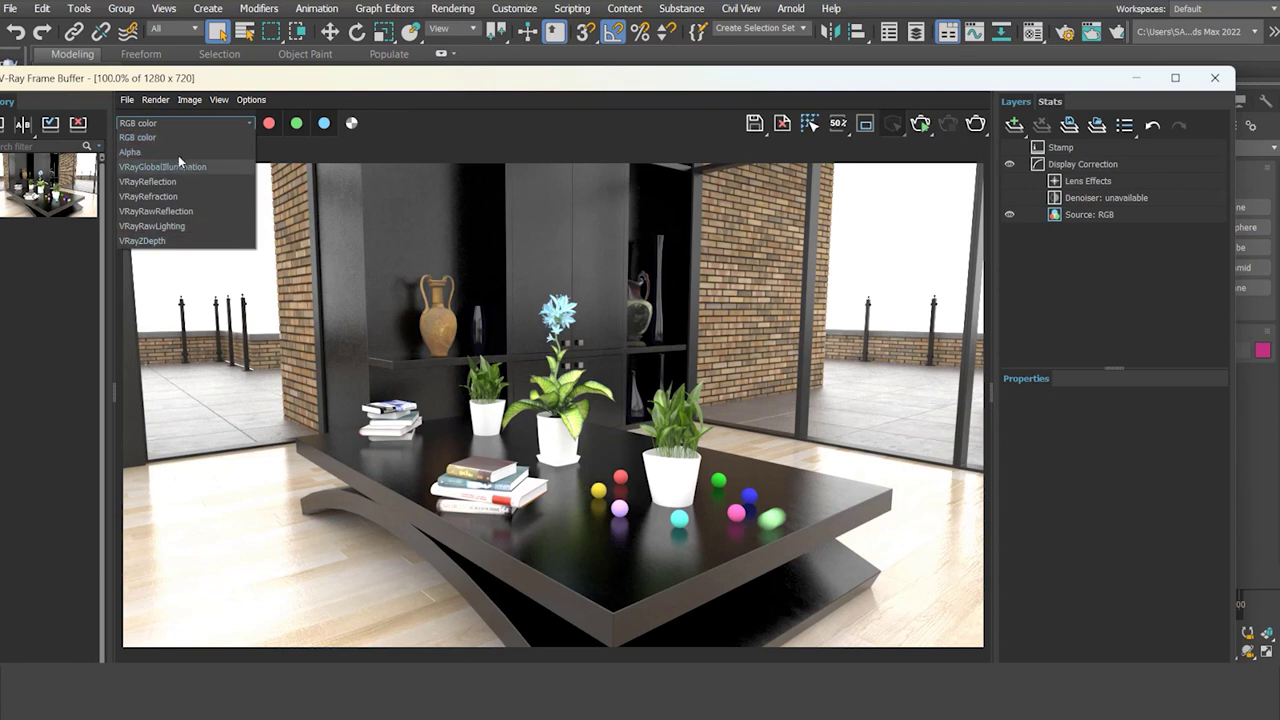
left_click(506, 127)
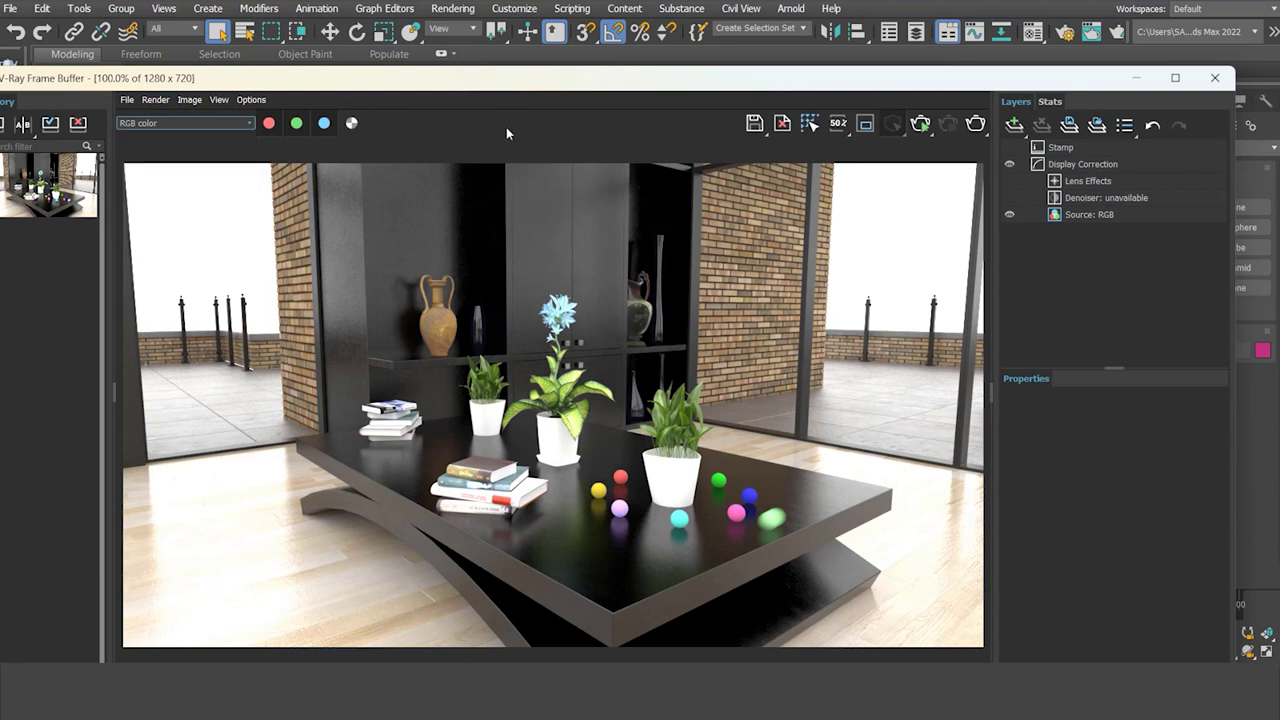
left_click(1212, 80)
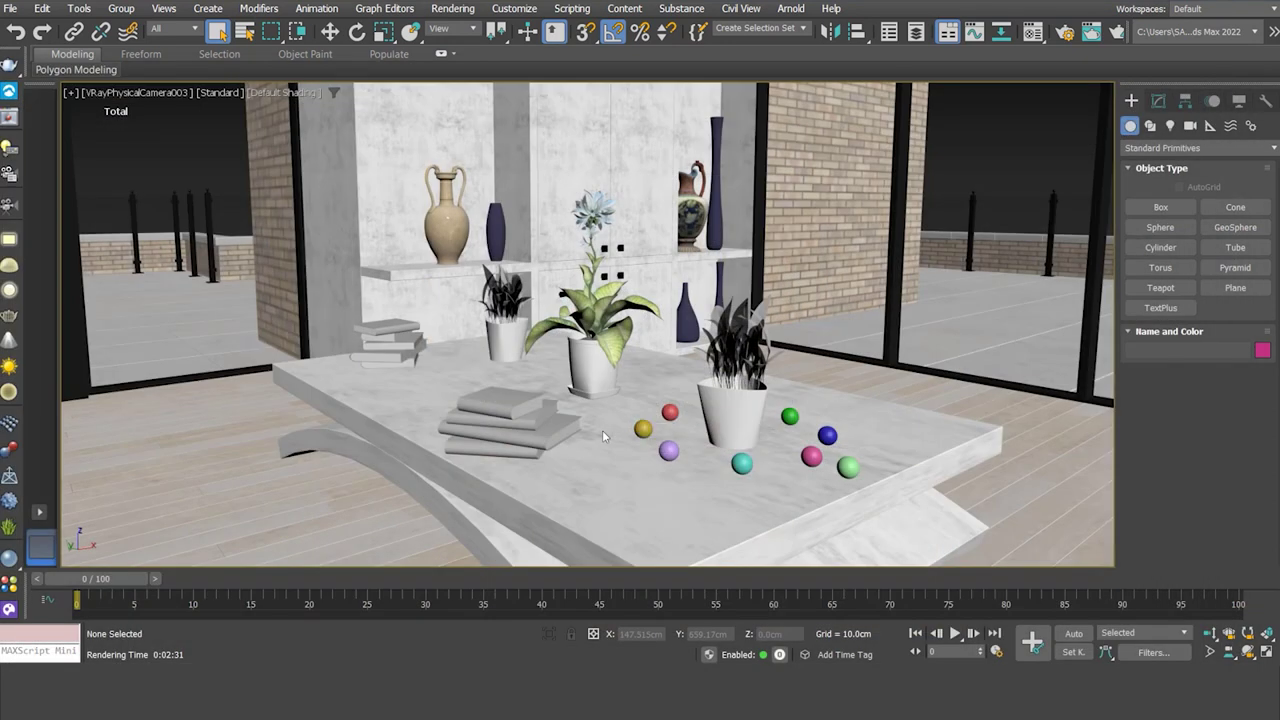
Step: Add the VRayWireColor render element in Render Setup and close the setup window
left_click(1067, 35)
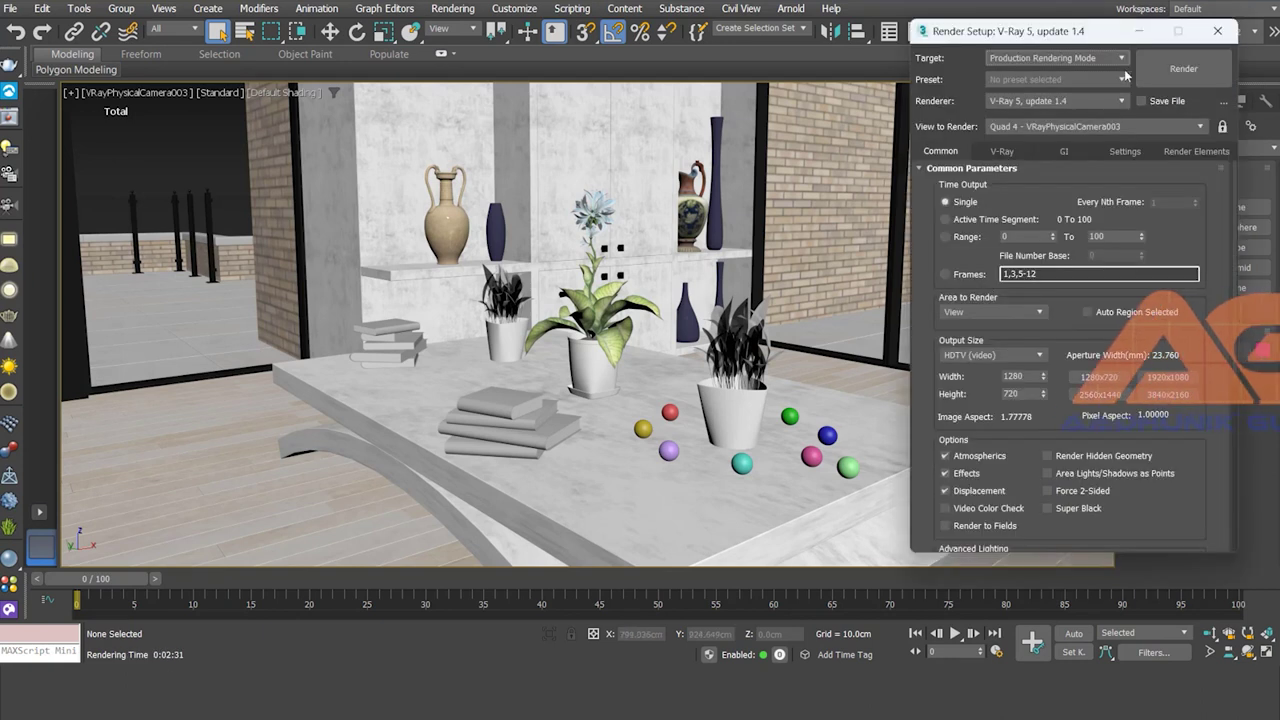
left_click_drag(1078, 33, 828, 29)
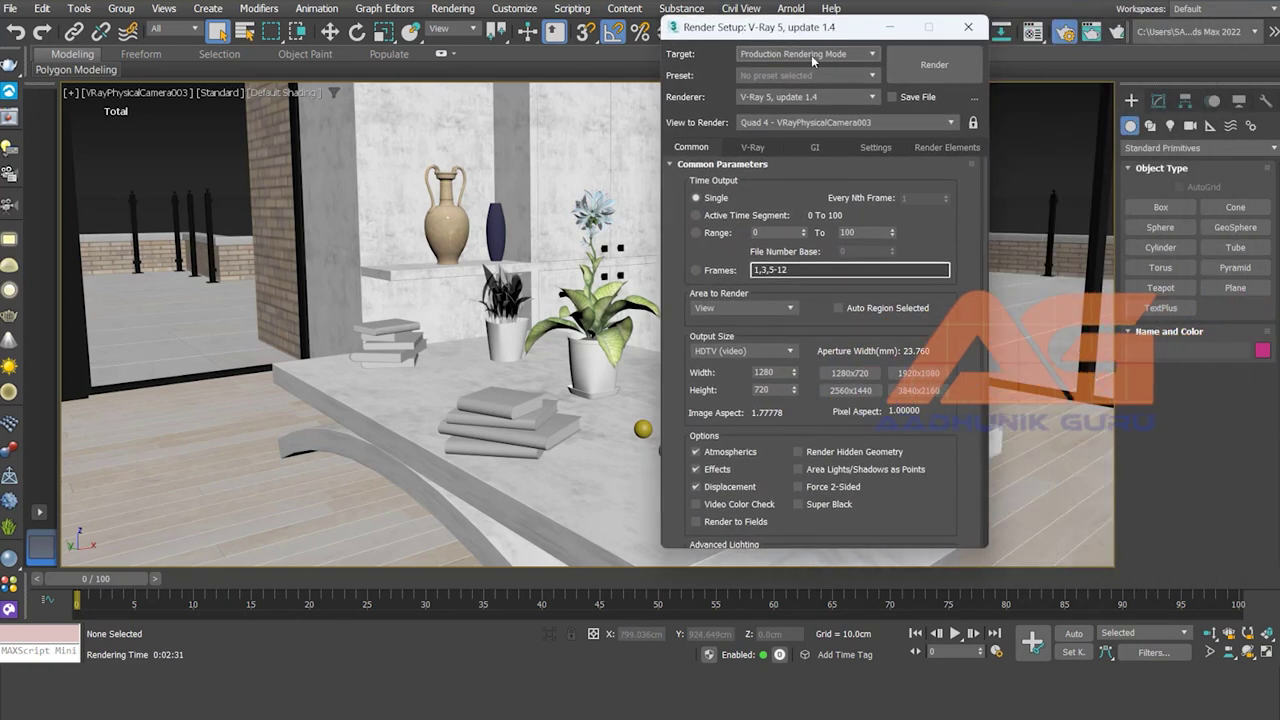
left_click(943, 146)
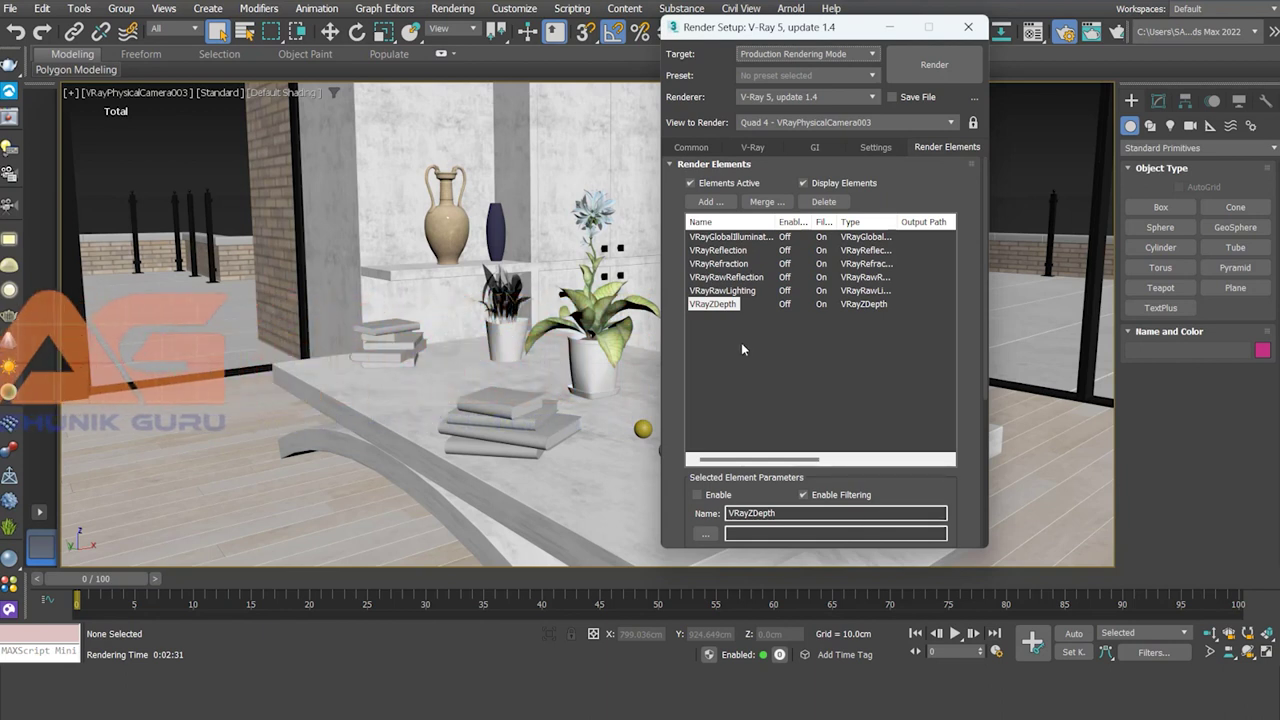
left_click(710, 201)
scroll(810, 228, "down", 9)
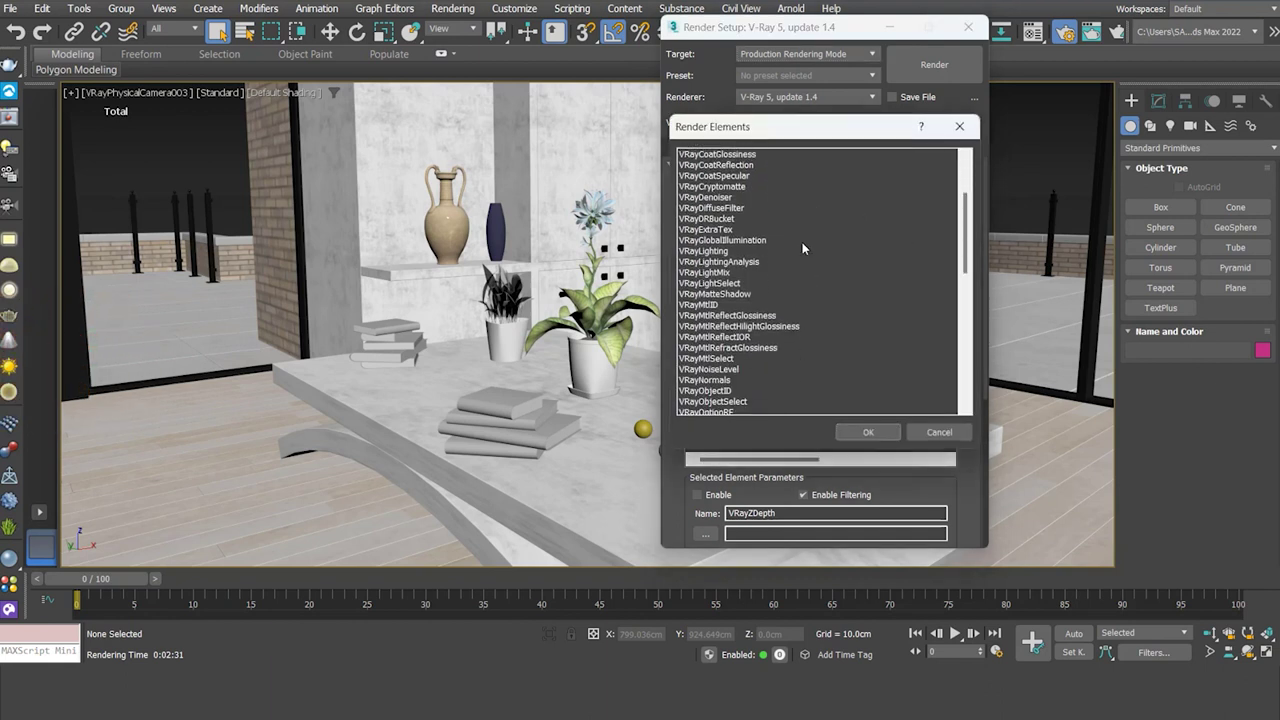
scroll(801, 251, "down", 6)
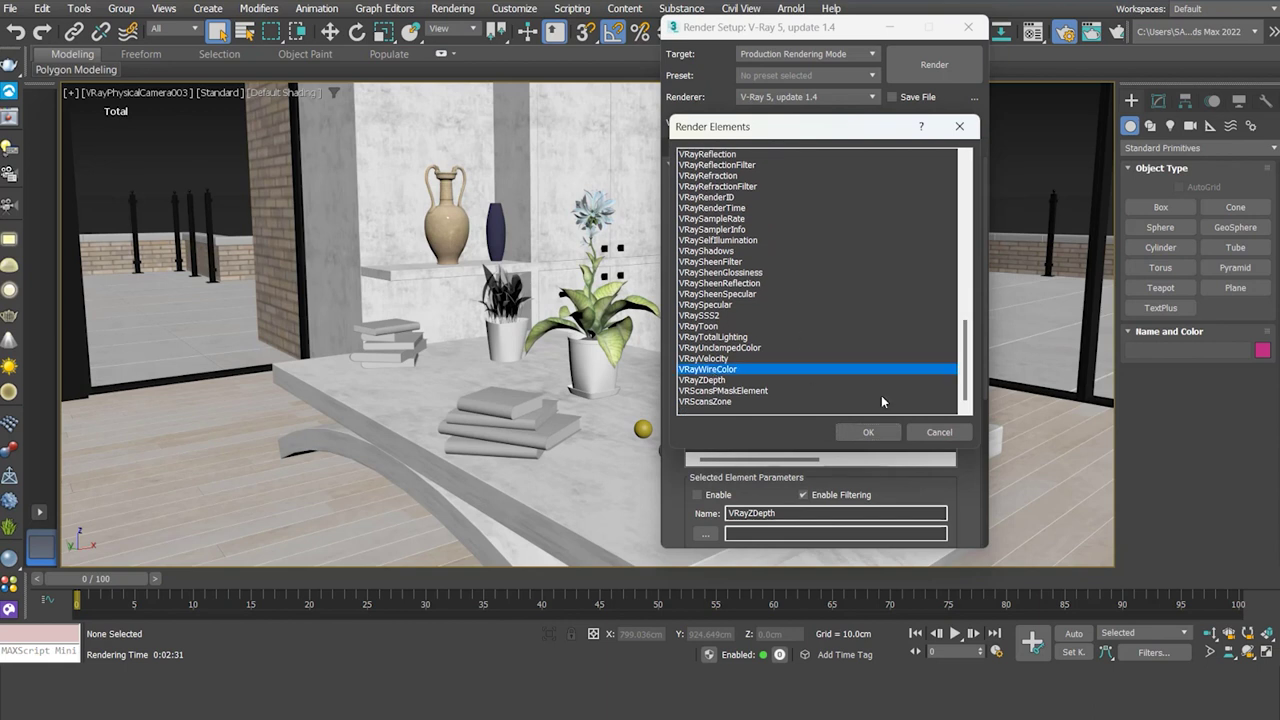
left_click(878, 435)
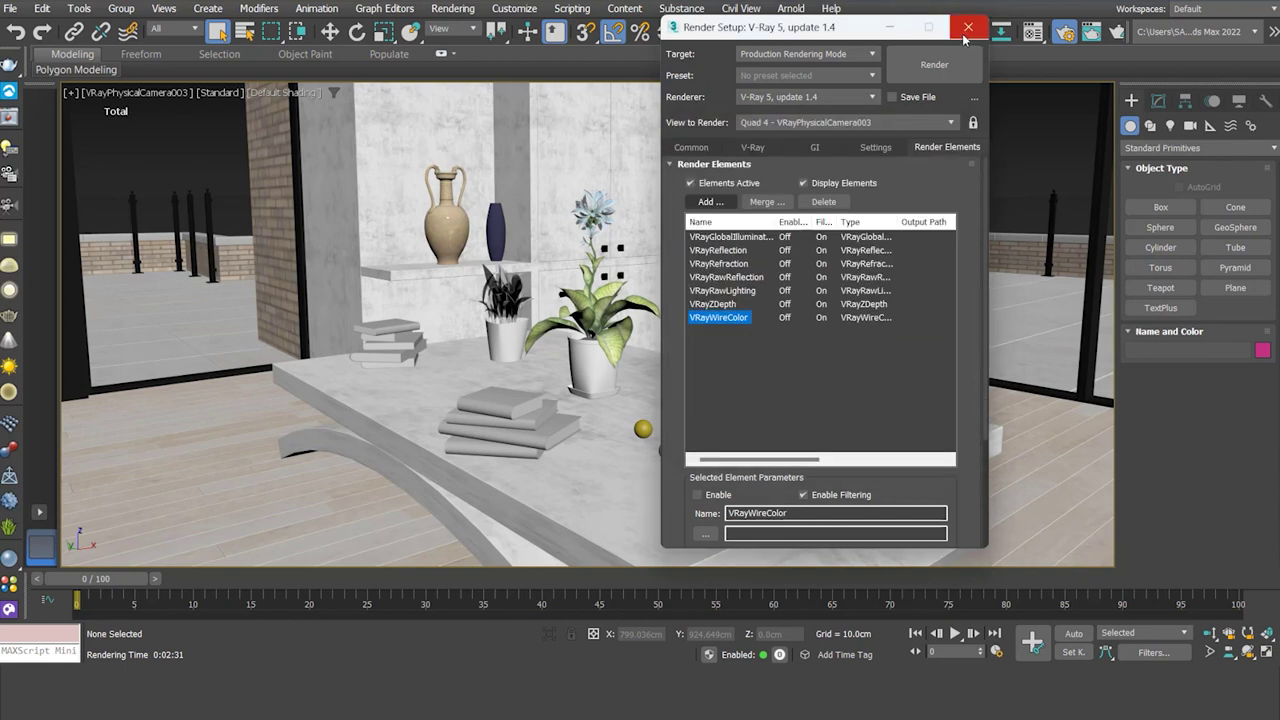
key("F10")
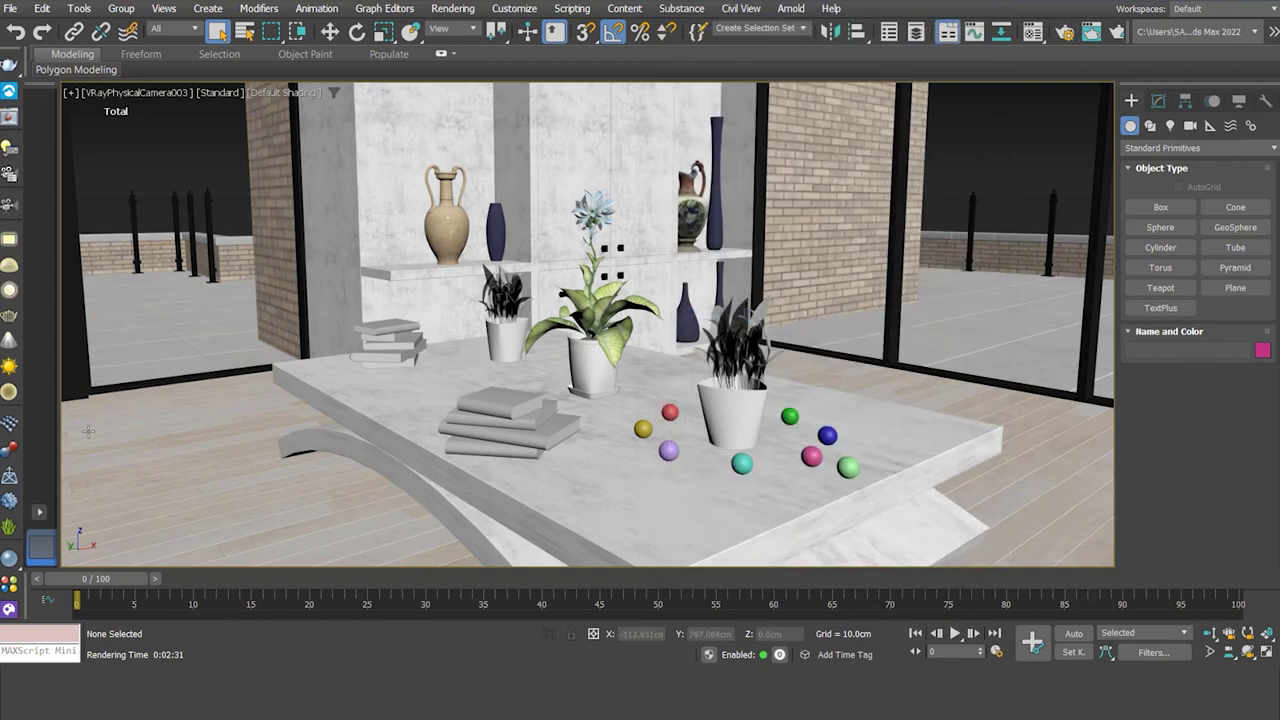
Step: Reopen the V-Ray frame buffer, check its channel list, and render the camera view again
left_click(12, 120)
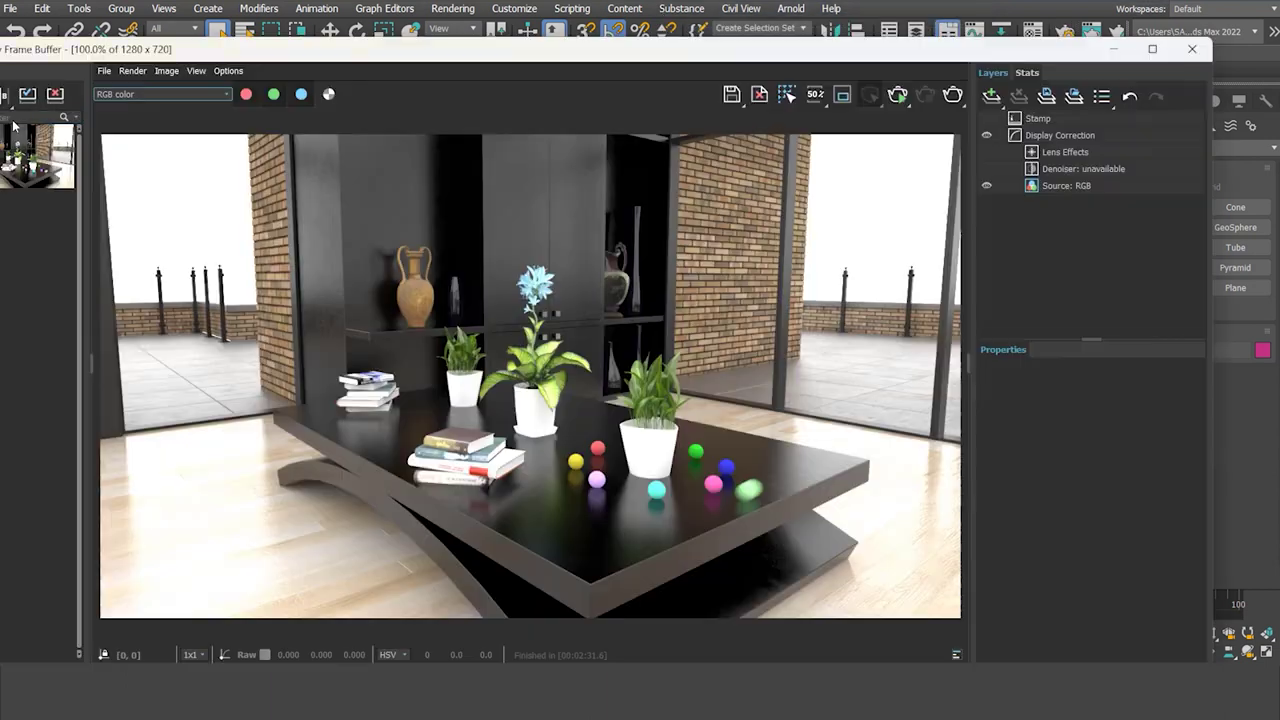
left_click(227, 95)
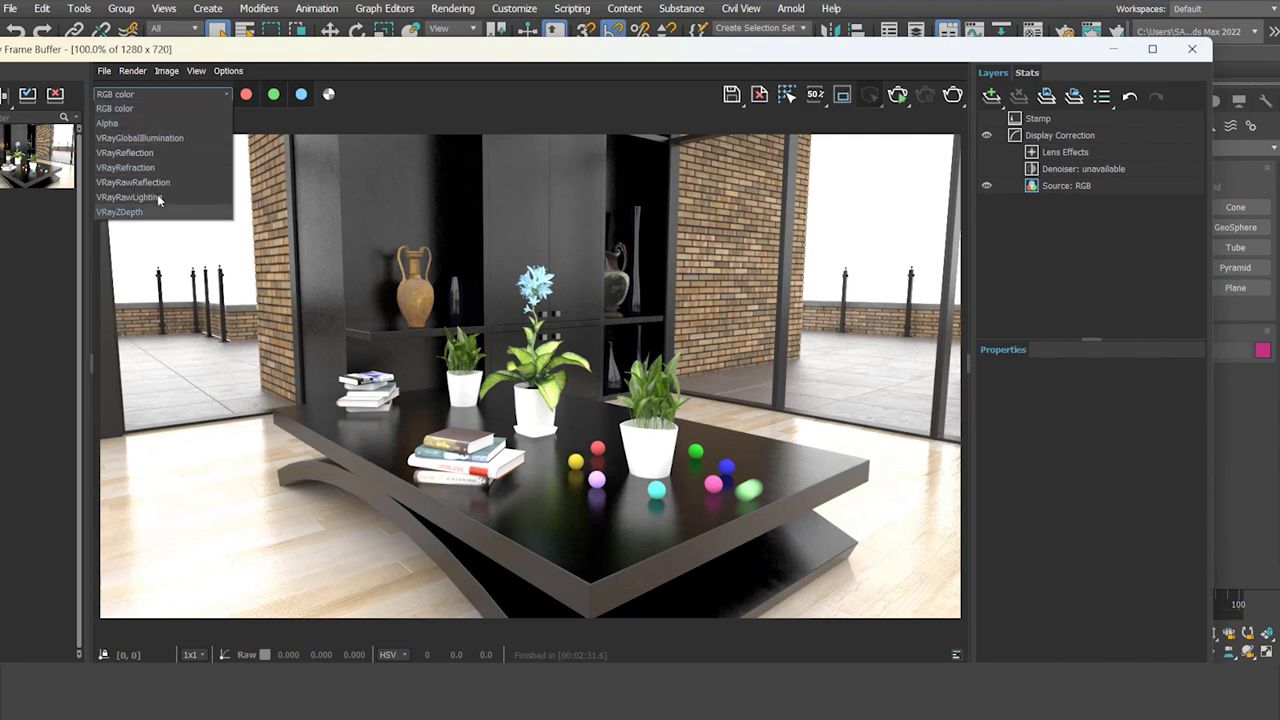
left_click(411, 116)
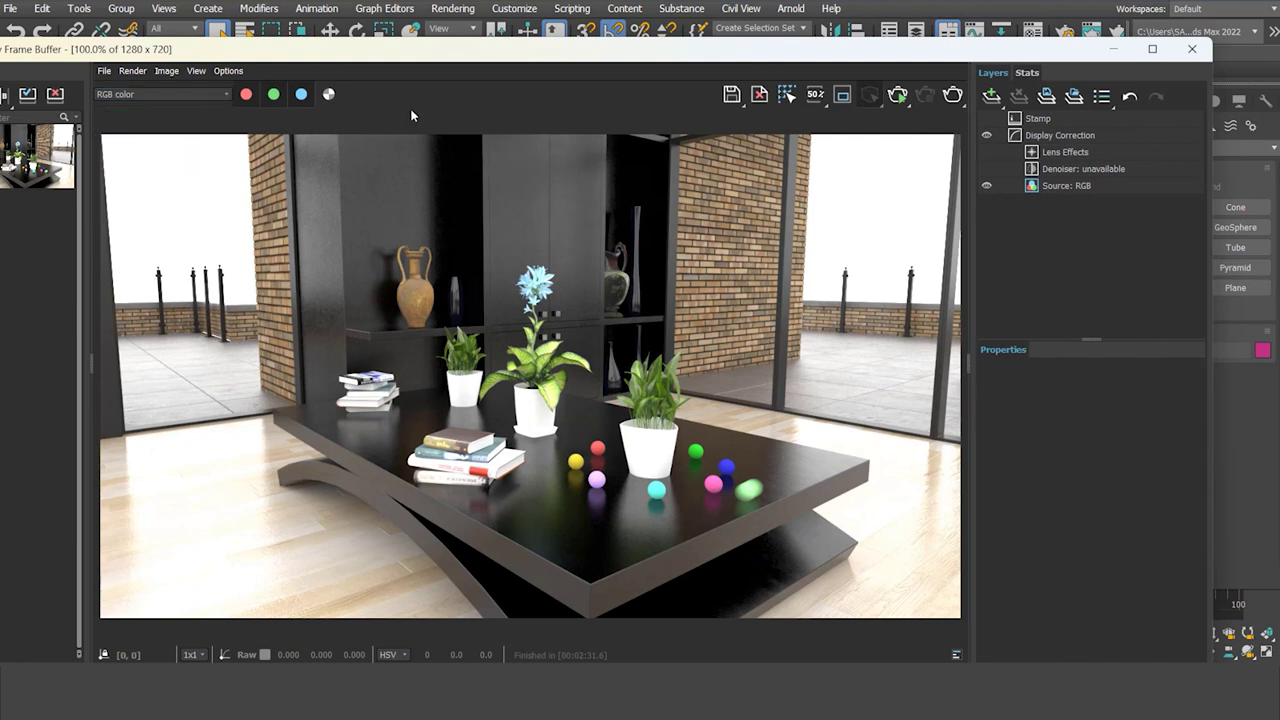
left_click(229, 94)
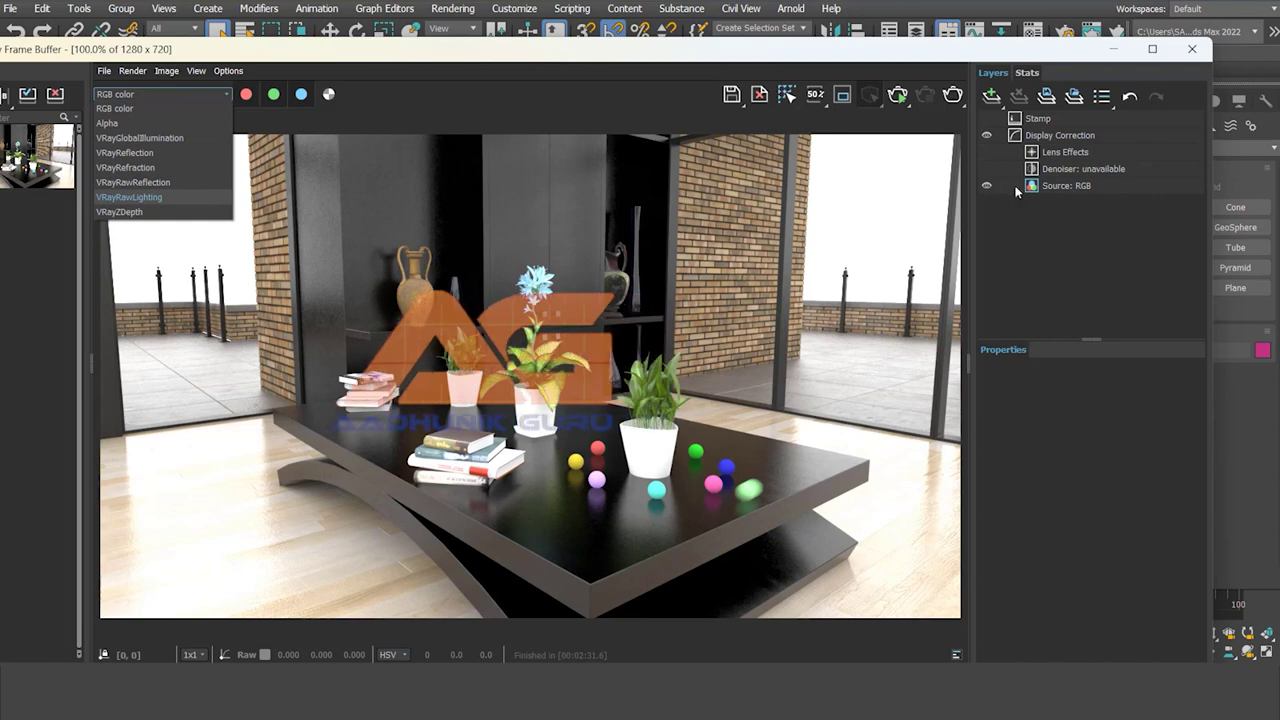
left_click(952, 96)
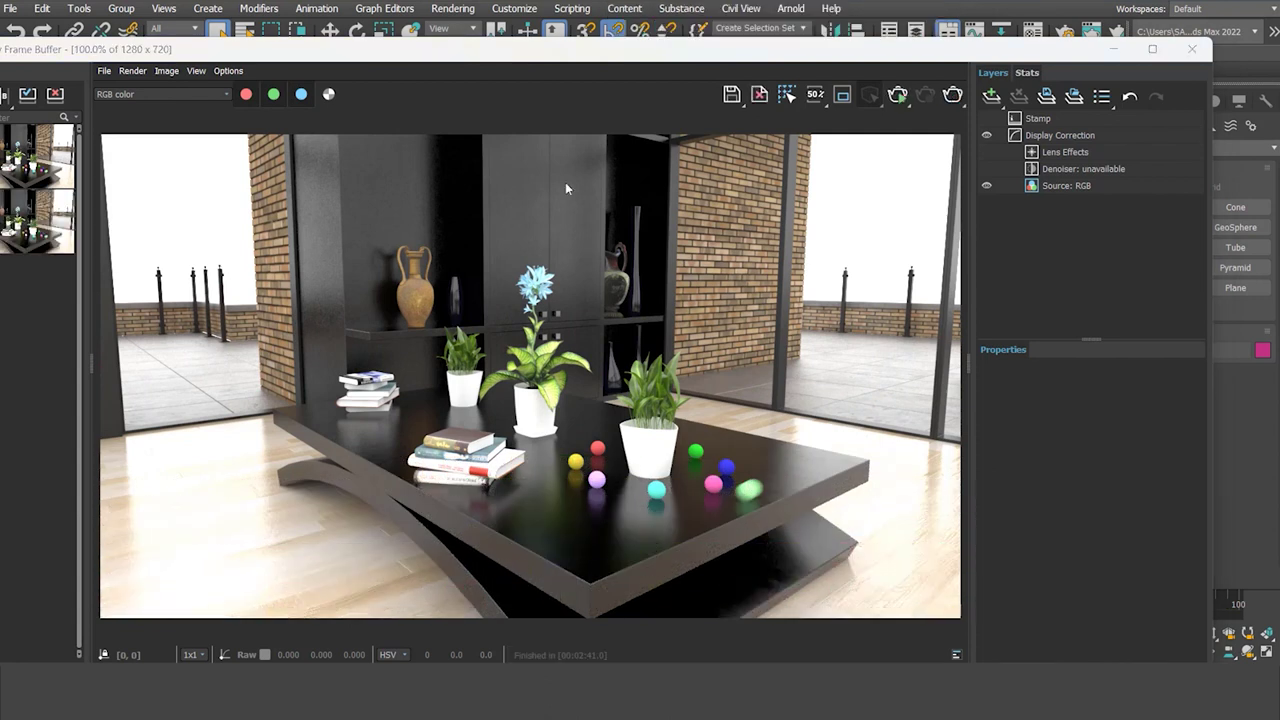
Step: Display the VRayWireColor channel of the new render and minimize the frame buffer
left_click(229, 92)
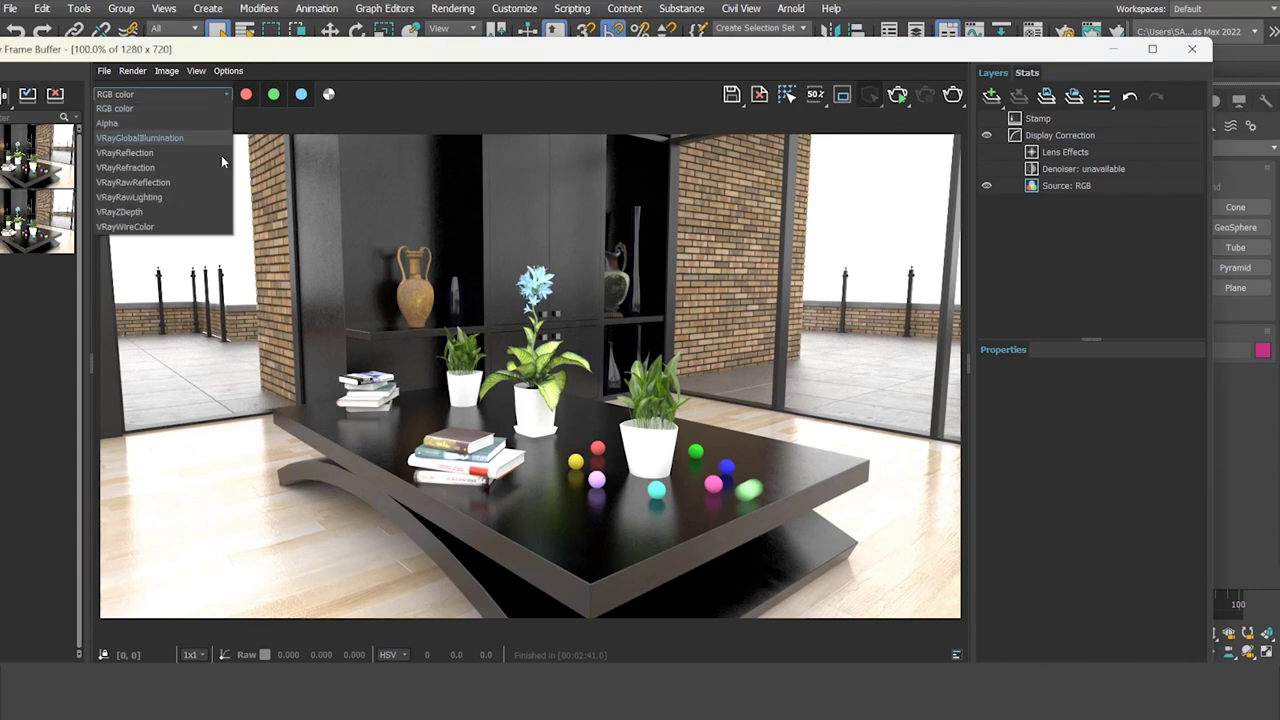
left_click(126, 227)
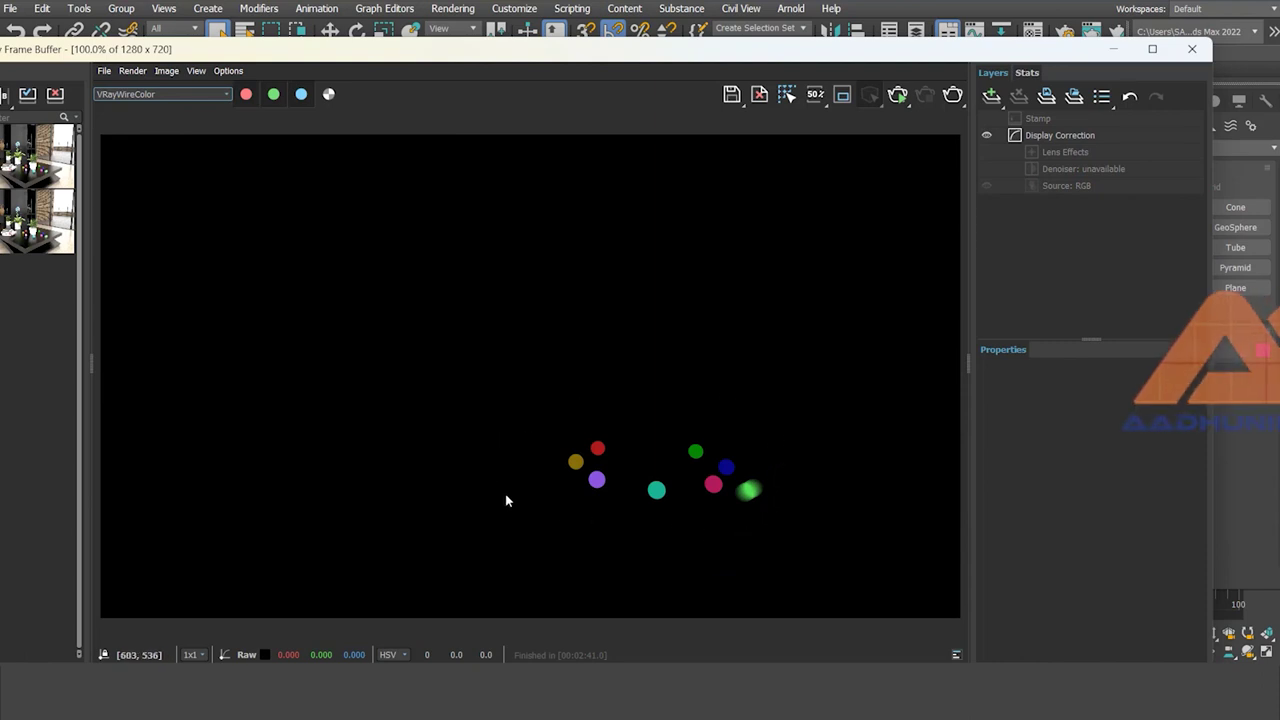
left_click(1113, 48)
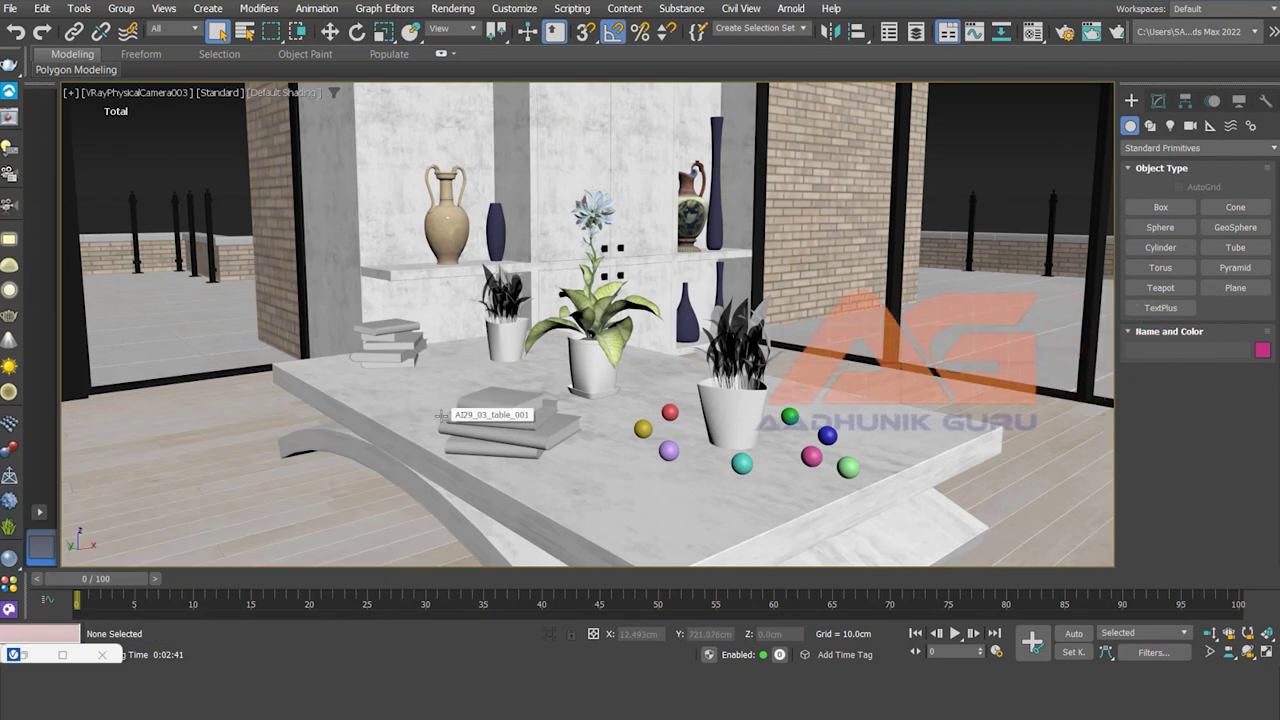
Step: Show the viewport in wireframe and set the object color of AI29_03_floor_wood_001 to red
key("F3")
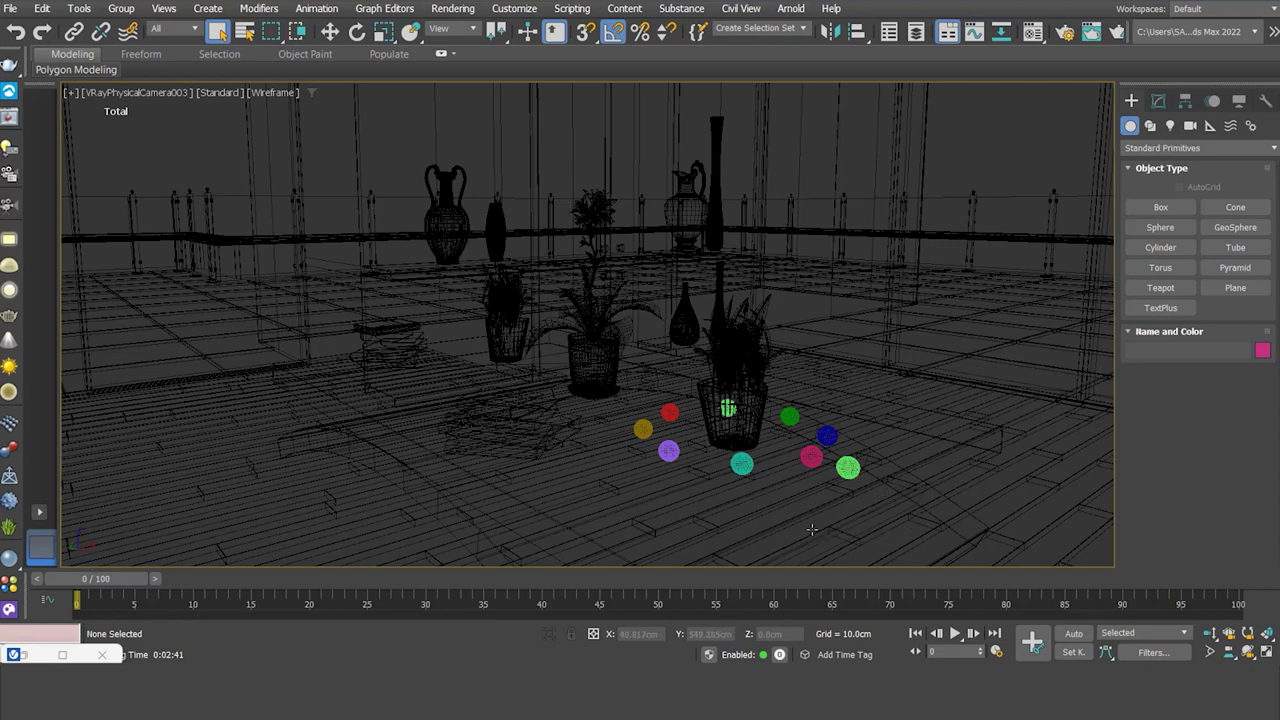
left_click(292, 521)
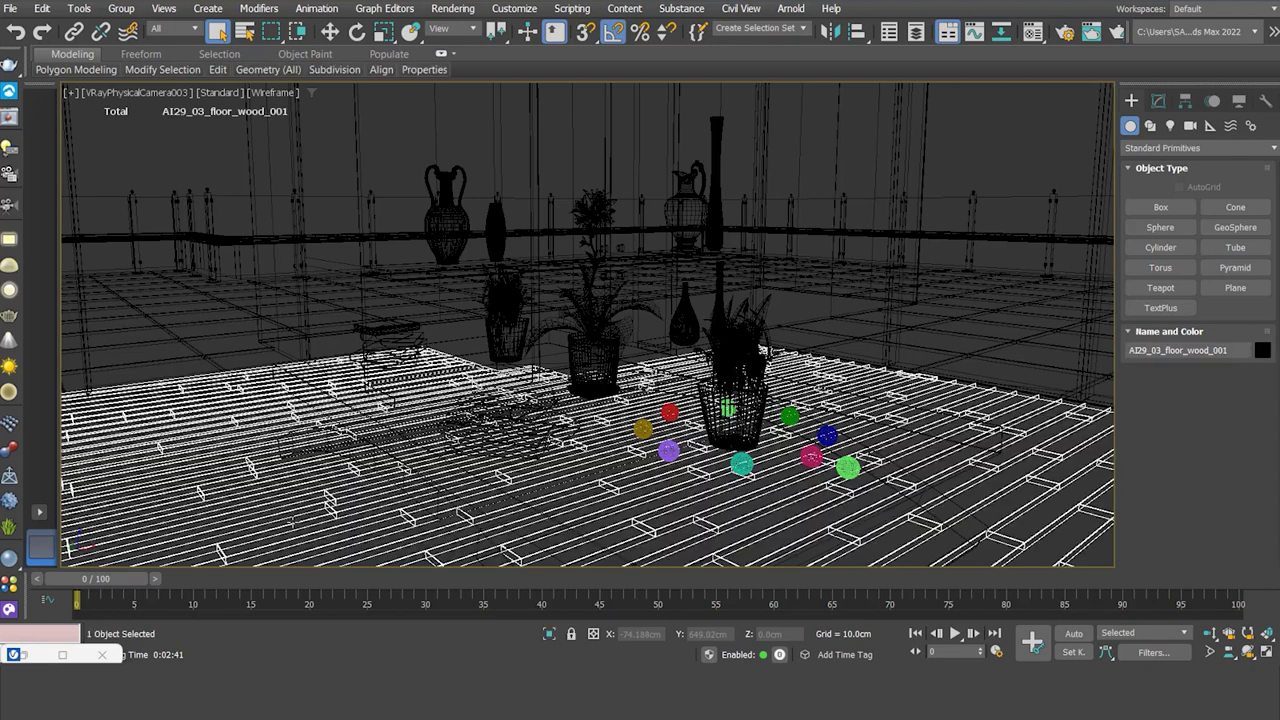
left_click(1262, 351)
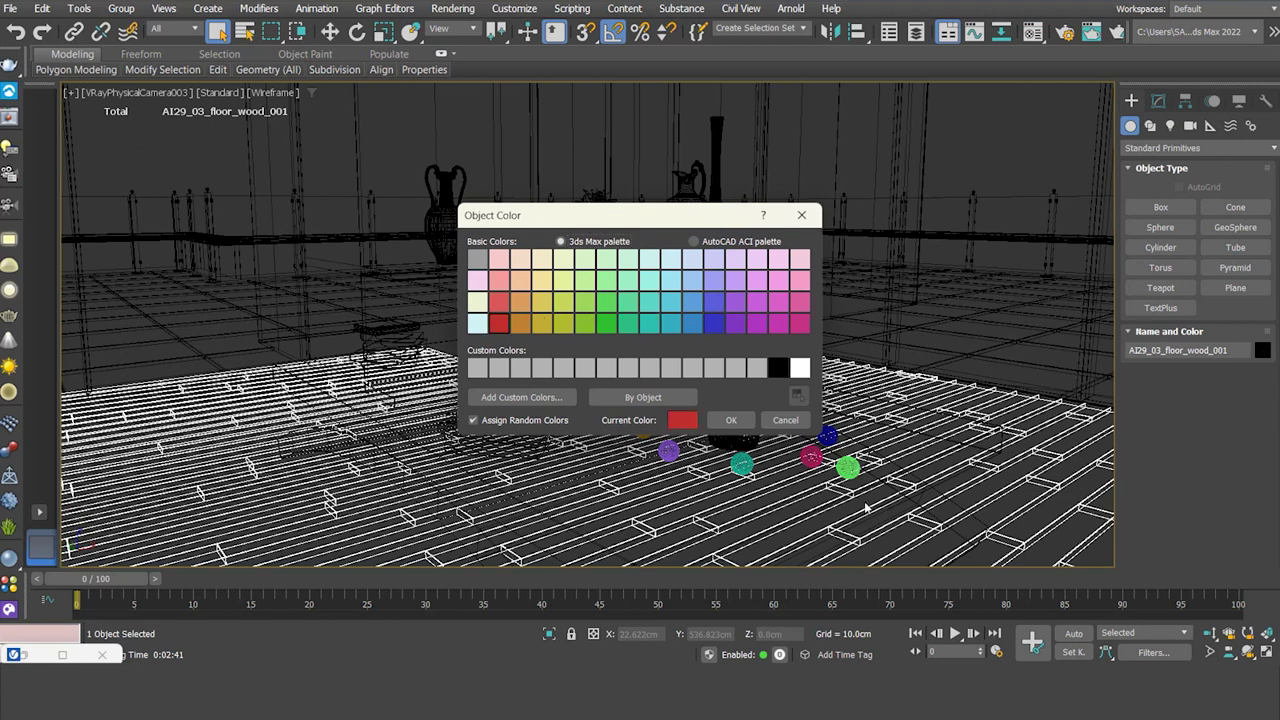
left_click(731, 420)
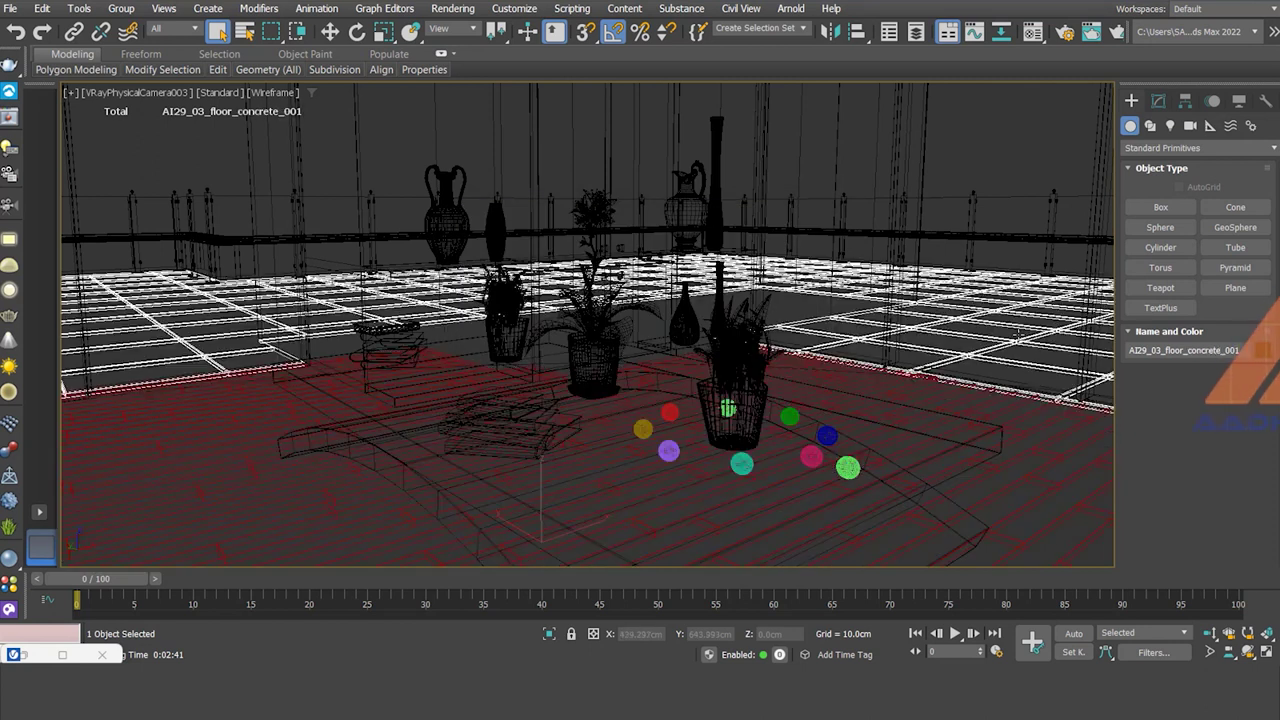
Step: Set the object color of the concrete floor AI29_03_floor_concrete_001 to green
left_click(1262, 351)
left_click(605, 321)
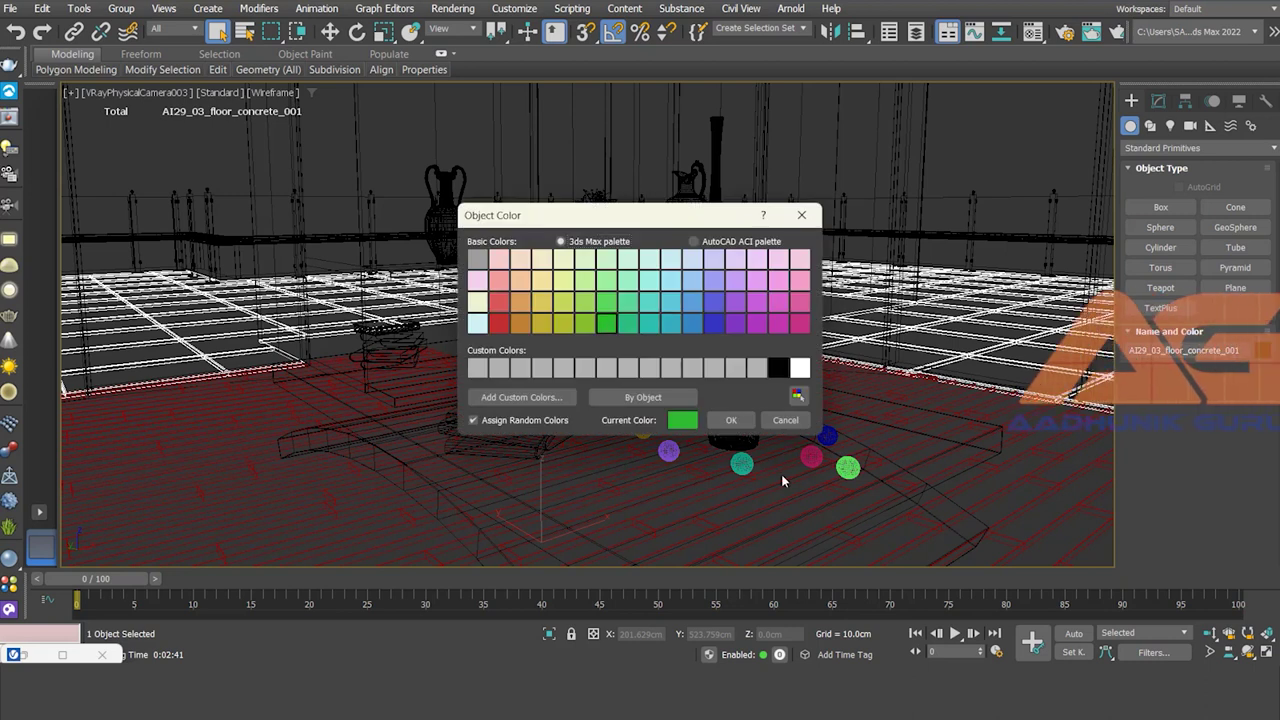
left_click(723, 412)
Step: Set the object color of the shelving group AI29_03_highboards_01 to light pink
left_click(532, 139)
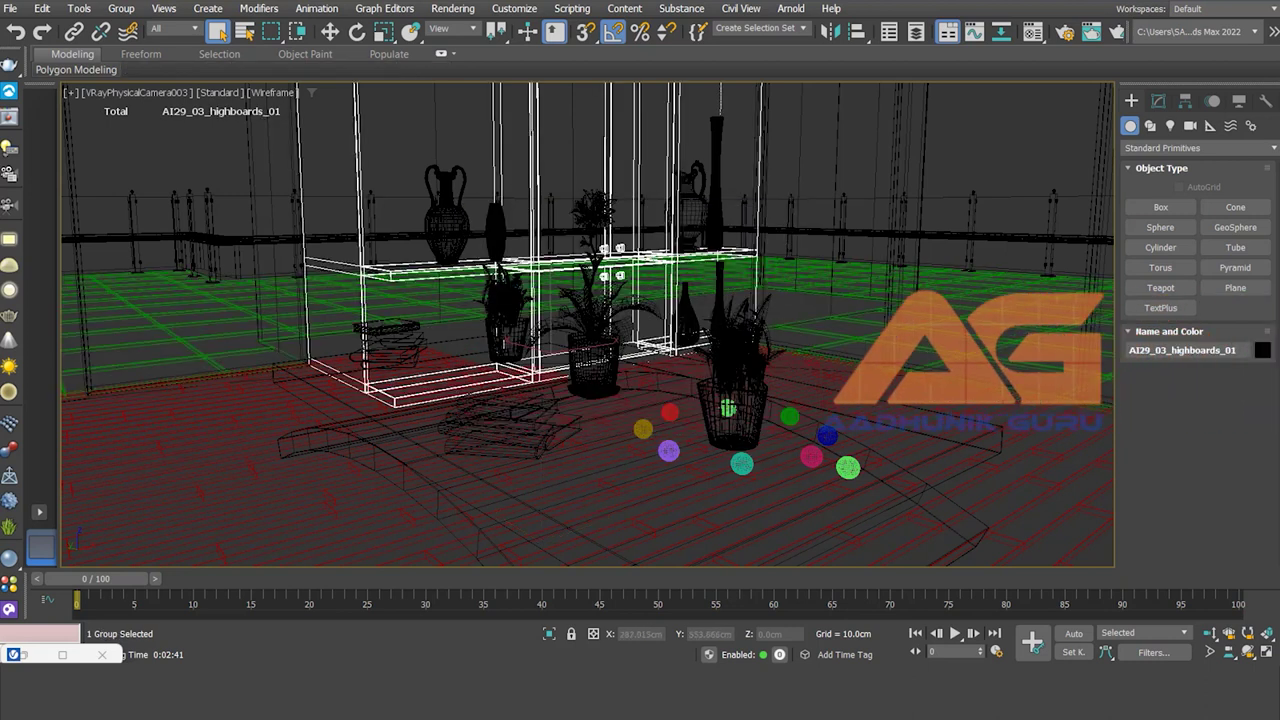
left_click(1262, 351)
left_click(779, 281)
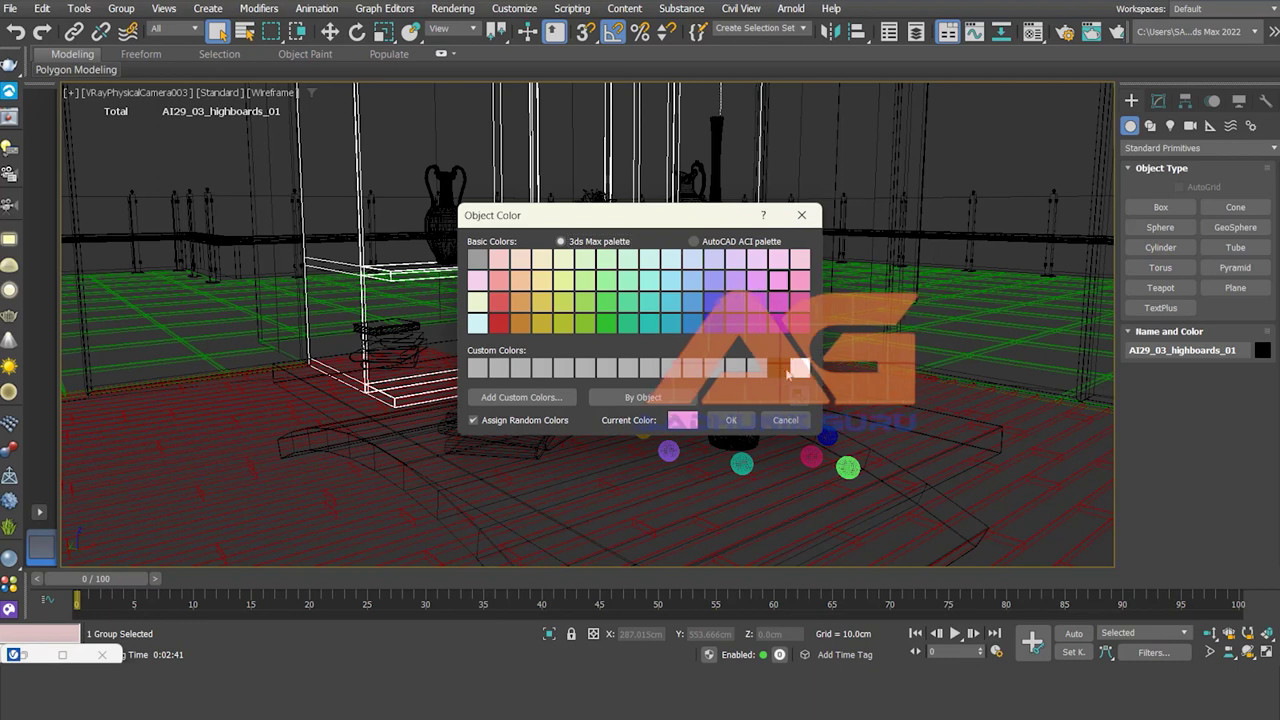
left_click(731, 420)
Step: Set the object color of the two-handled vase AI29_03_vase_001_00 to crimson pink and deselect it
left_click(445, 205)
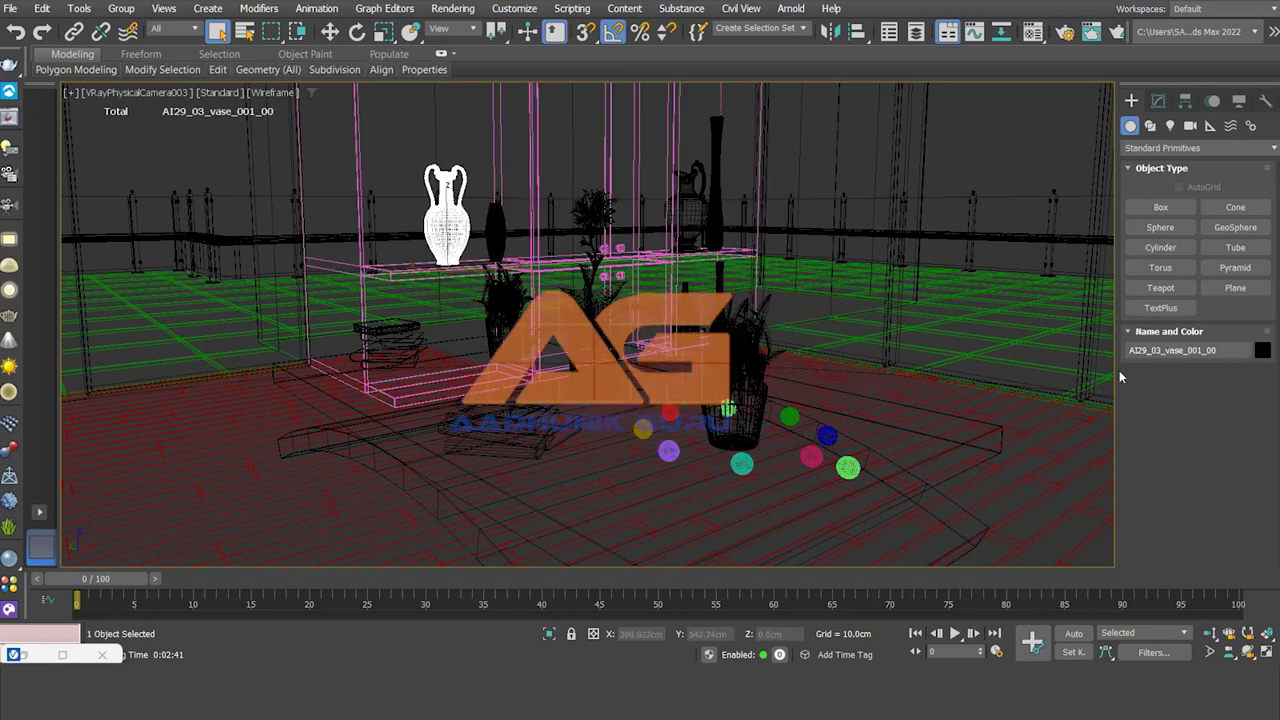
left_click(1261, 350)
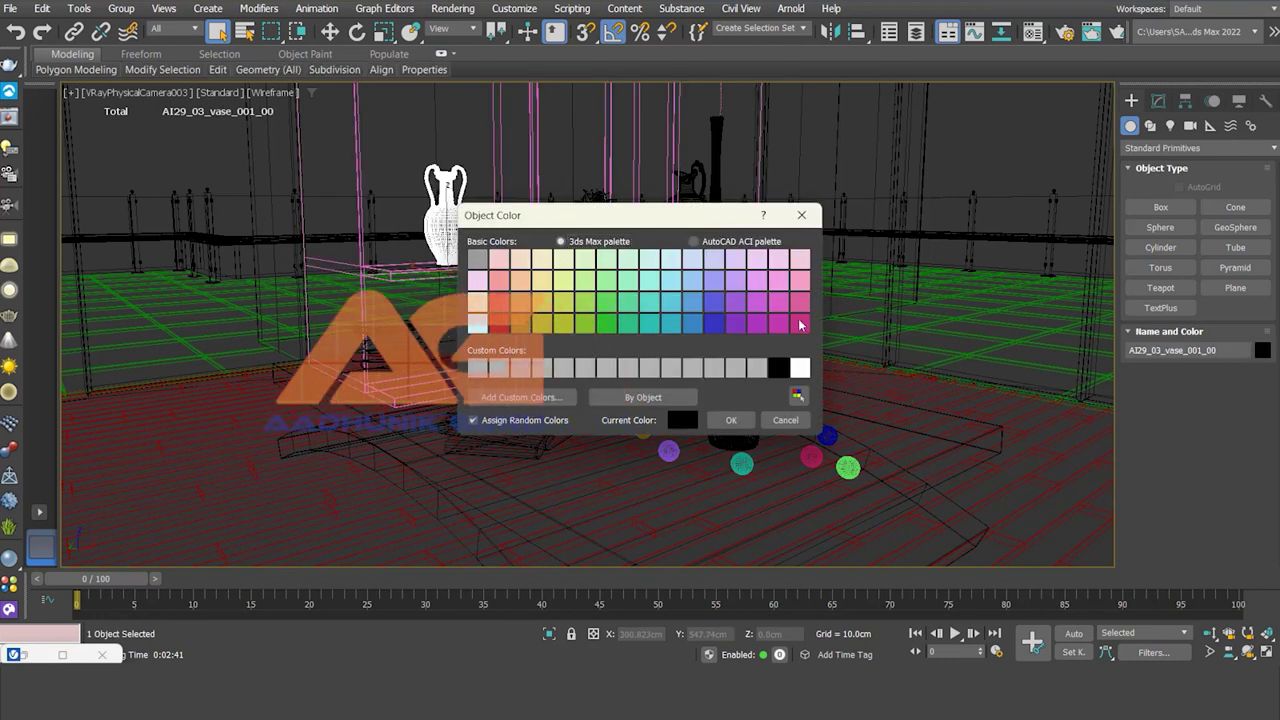
left_click(800, 302)
left_click(731, 420)
left_click(1018, 166)
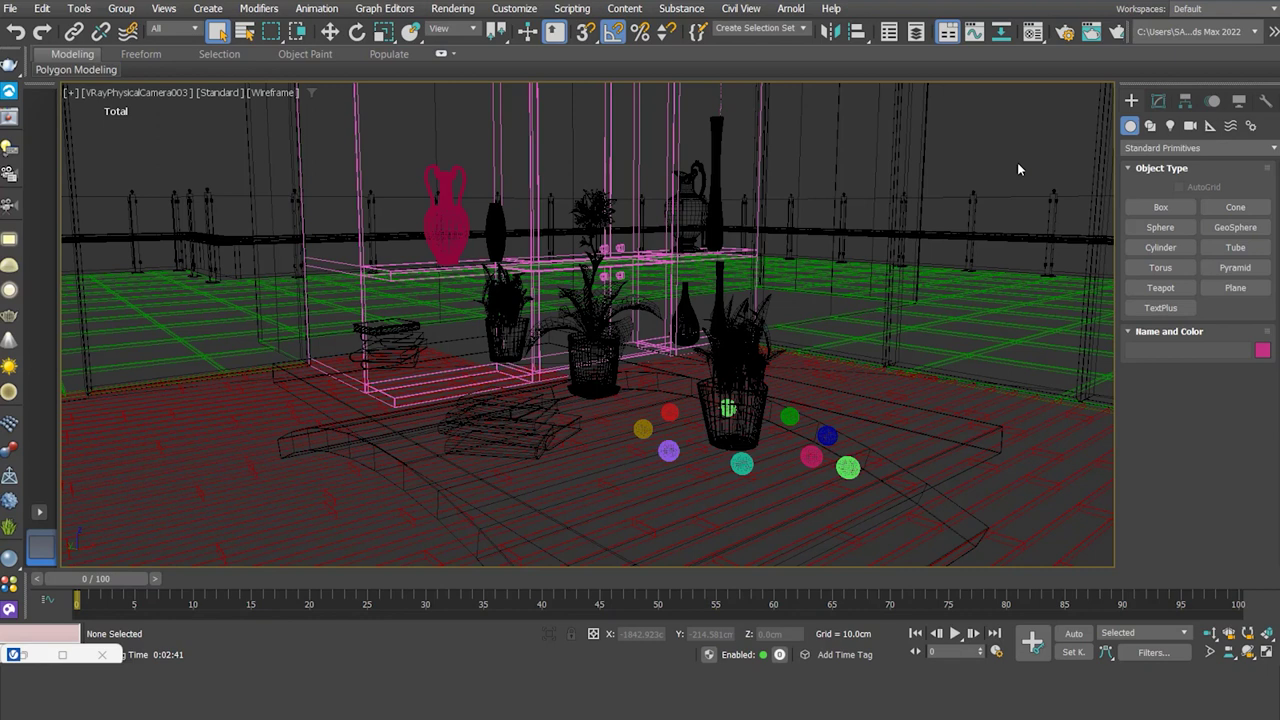
Step: Reopen the frame buffer, switch the displayed channel to RGB color, and render the scene again
left_click(9, 120)
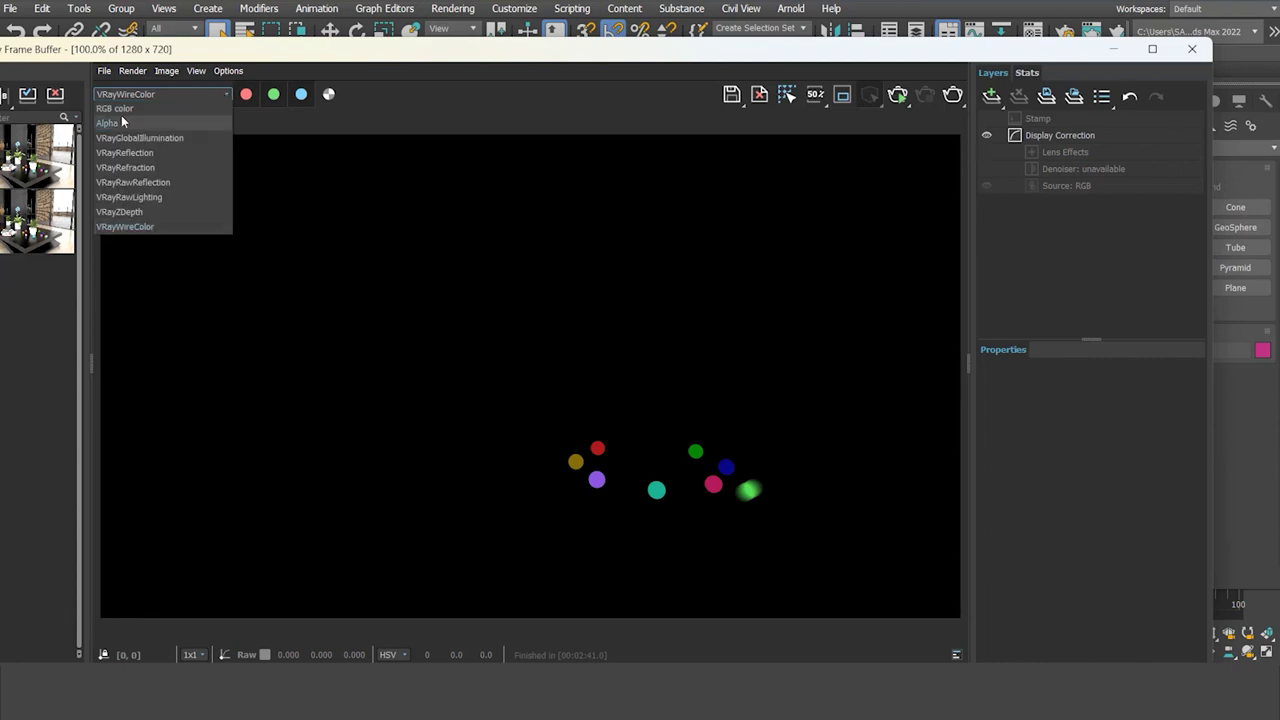
left_click(121, 108)
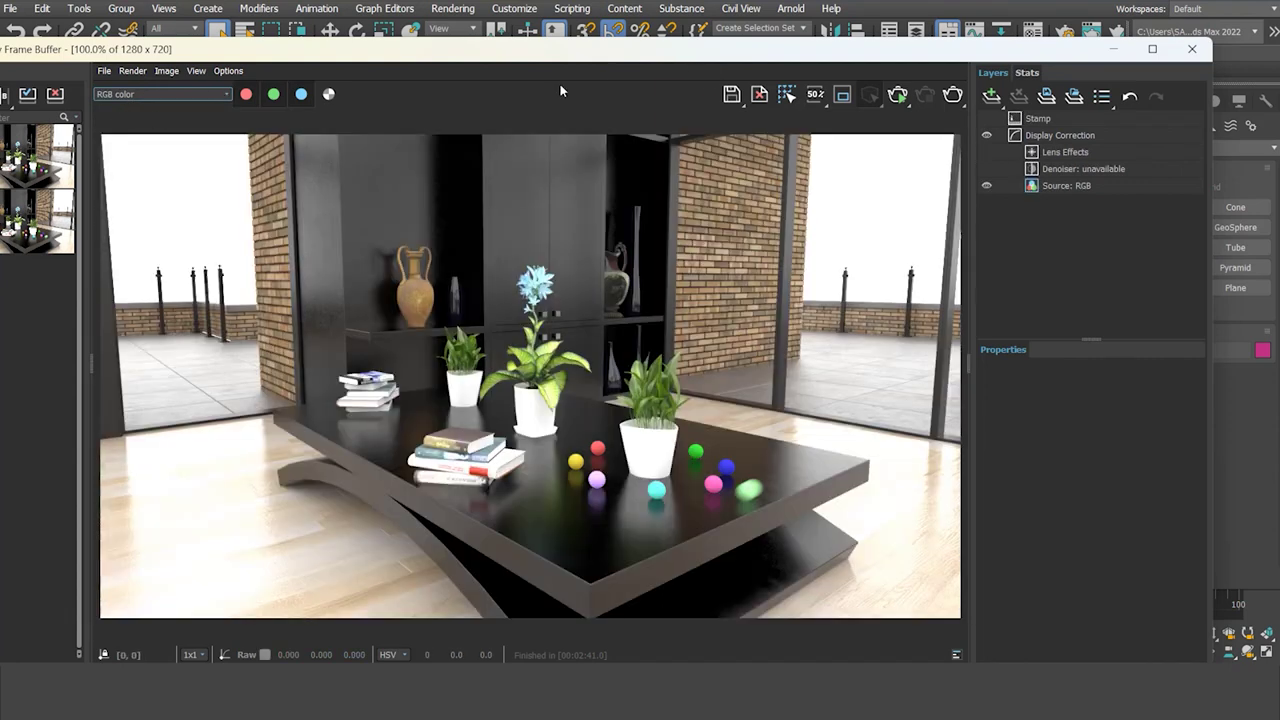
left_click(953, 96)
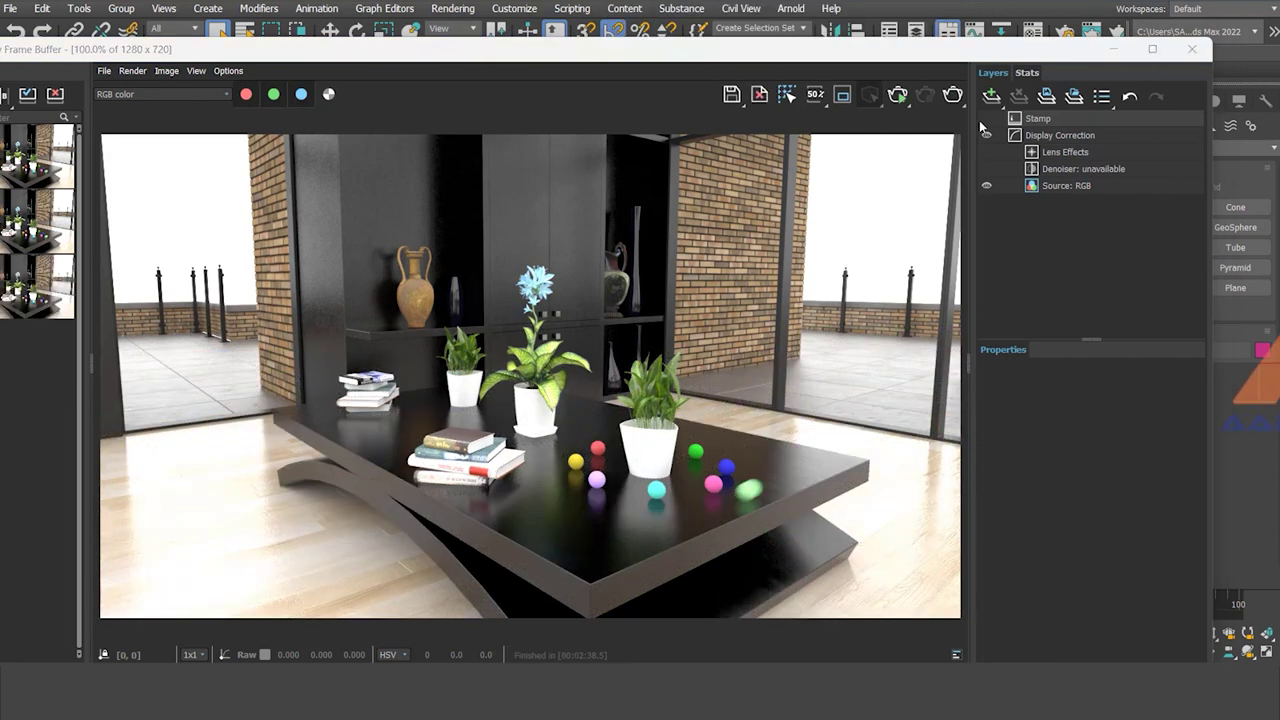
Step: Switch the frame buffer's displayed channel to VRayWireColor
left_click(227, 94)
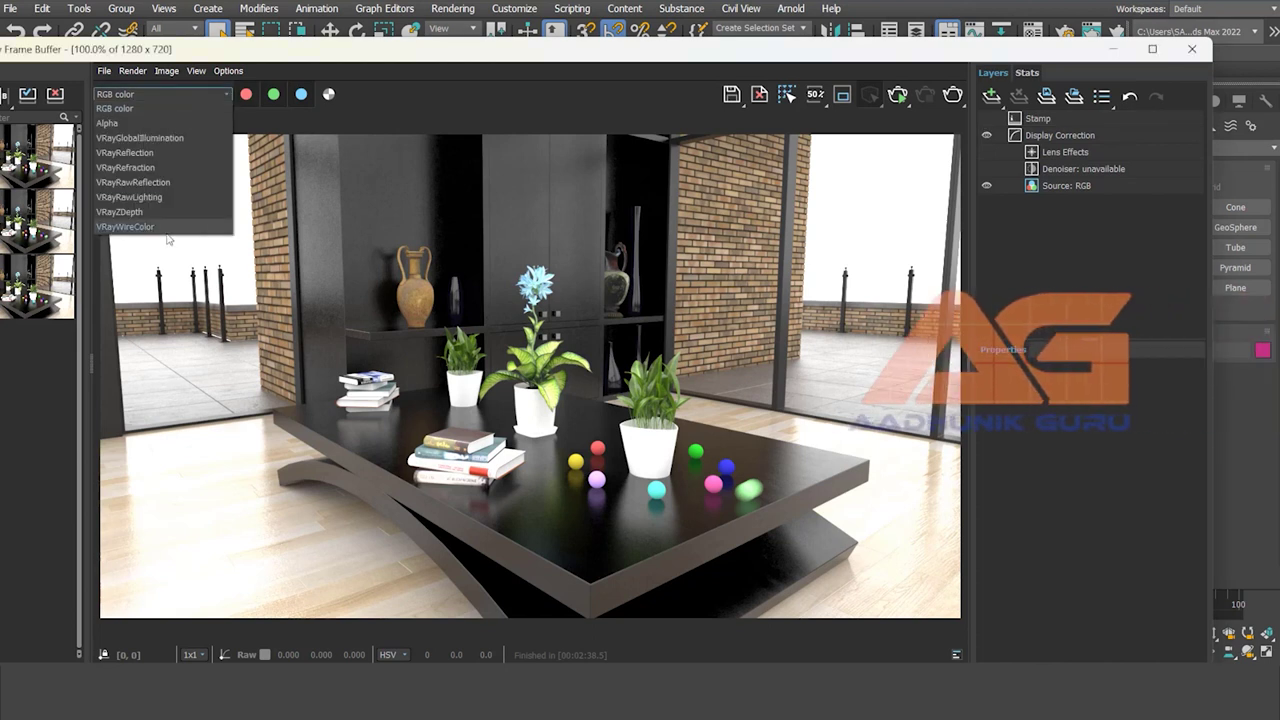
left_click(130, 226)
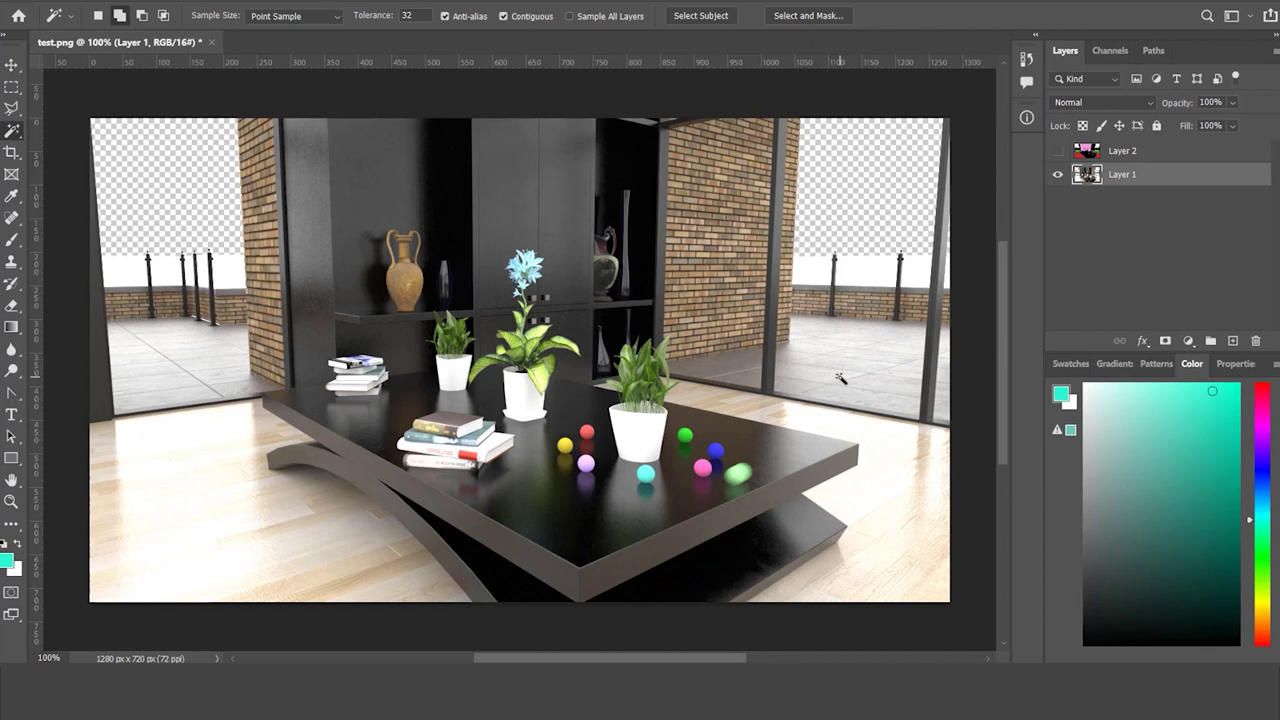
Step: In Photoshop, show the wire color pass on Layer 2 and select all four green concrete floor areas with the Magic Wand
left_click(1059, 150)
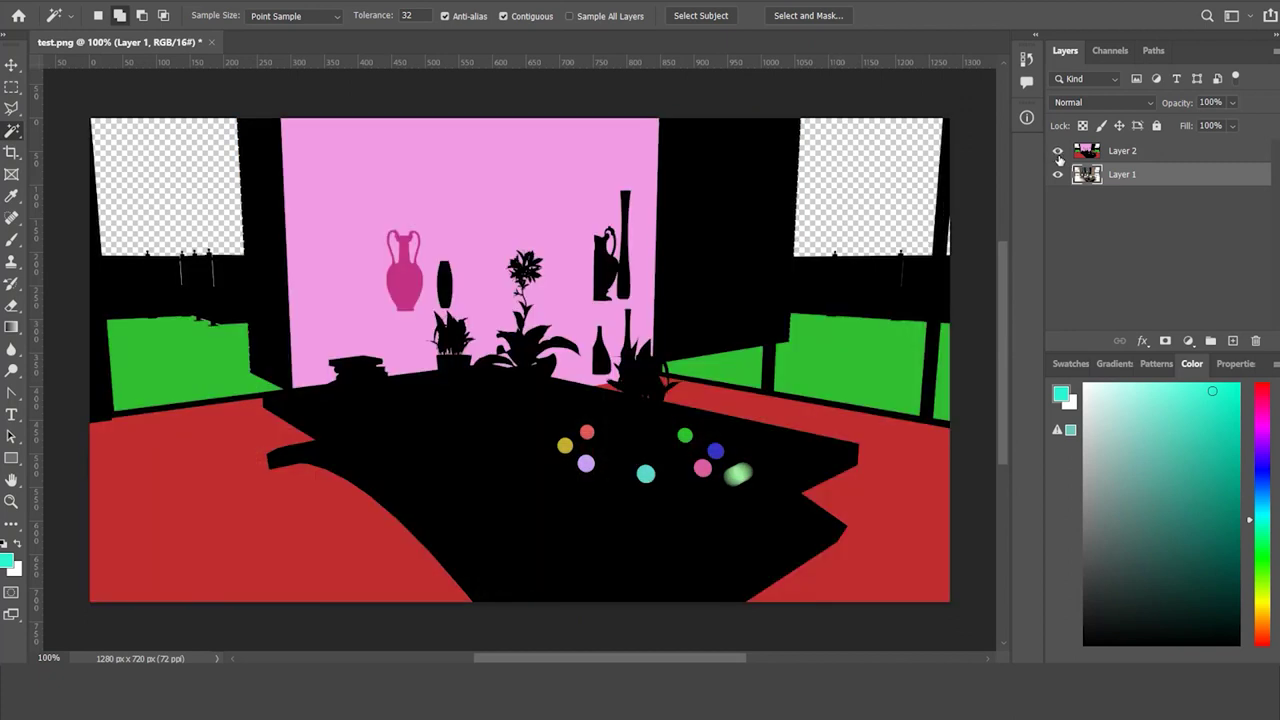
left_click(1115, 153)
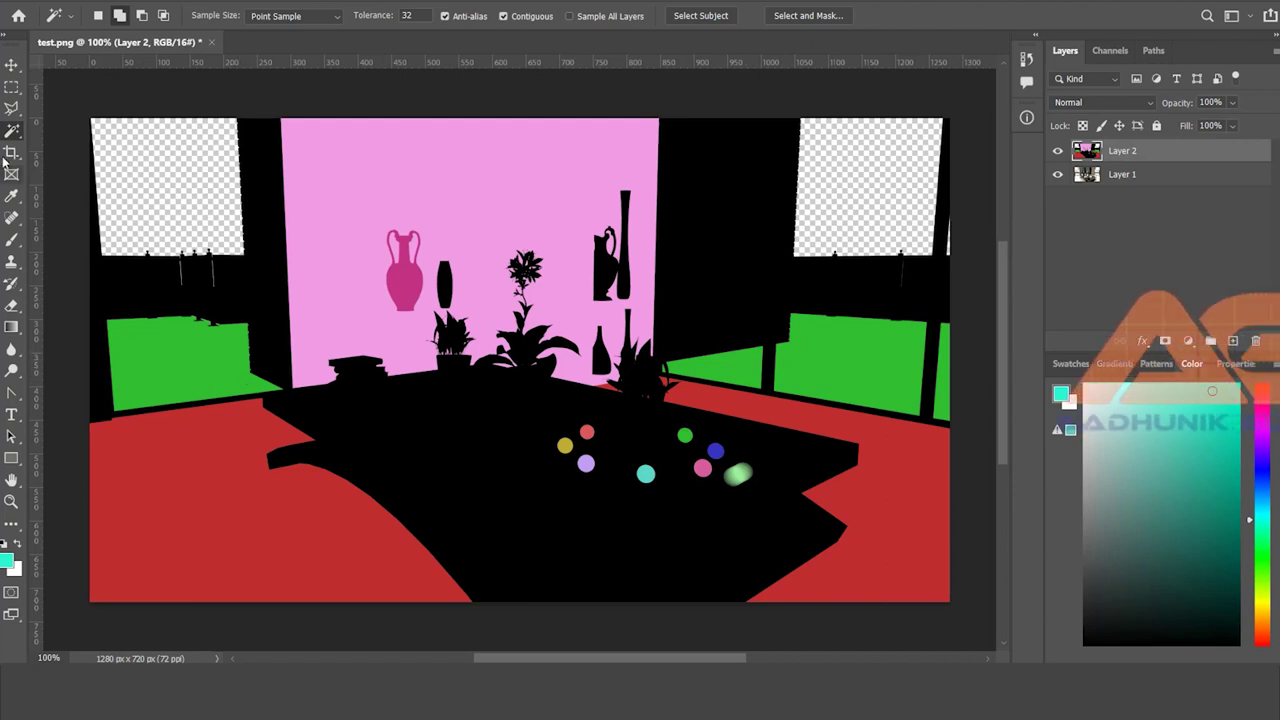
left_click(185, 383)
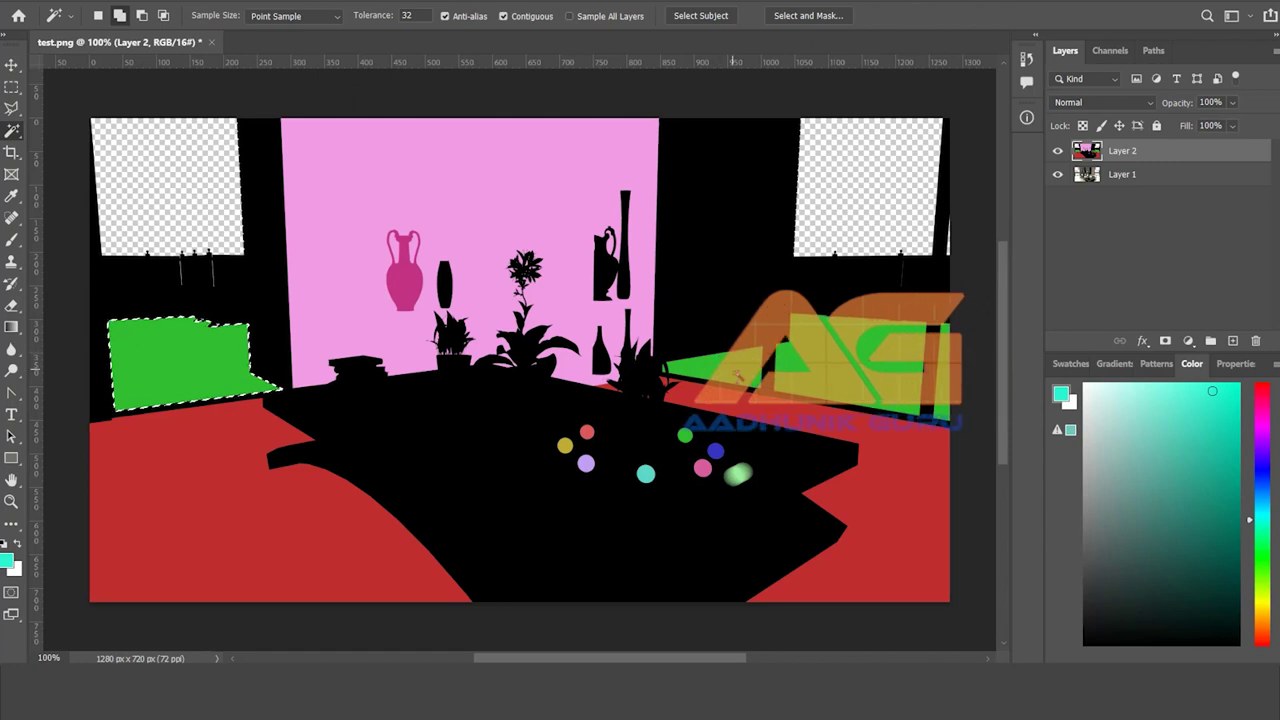
left_click(725, 368, "shift")
left_click(866, 383, "shift")
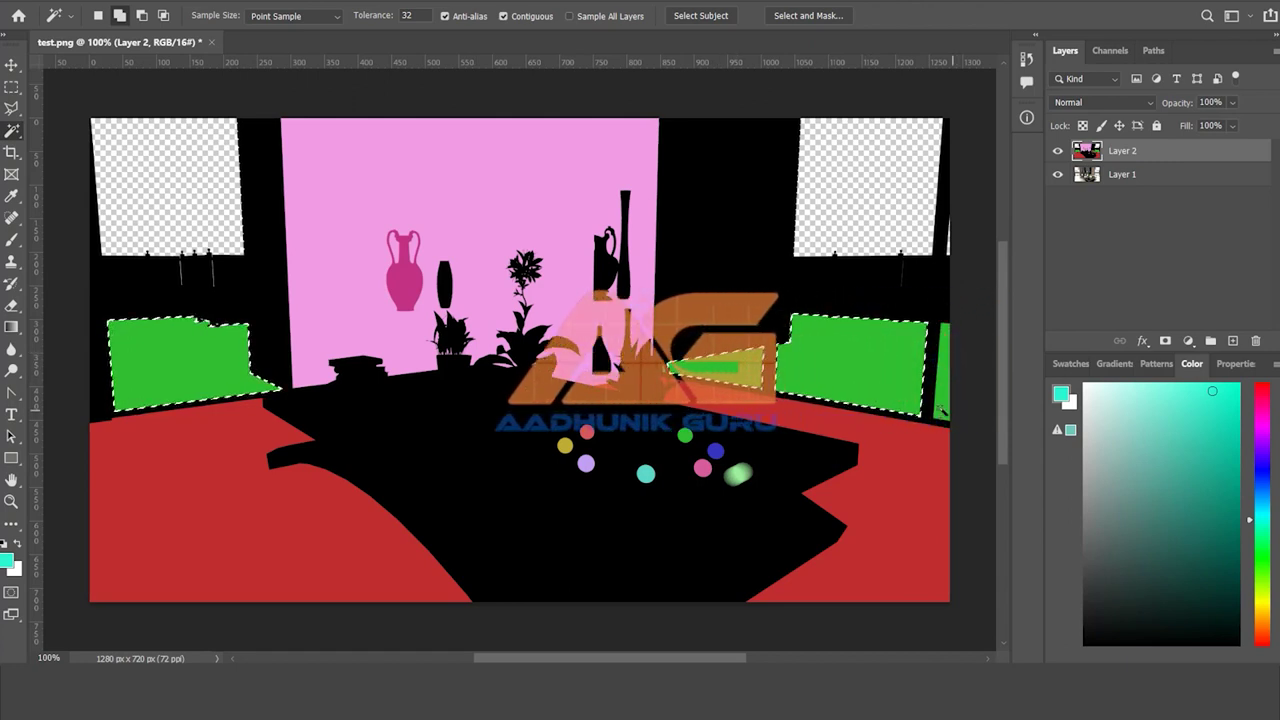
left_click(941, 405, "shift")
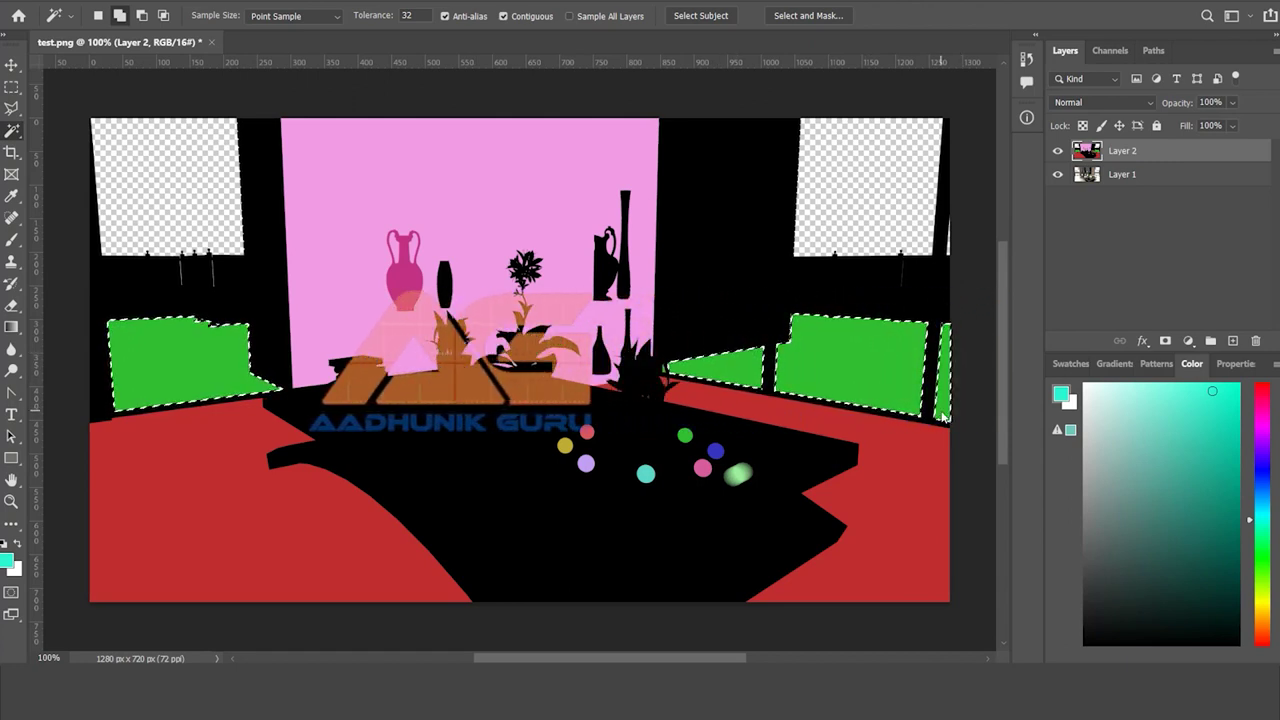
Step: Hide Layer 2, copy the selected floor areas from Layer 1 to a new layer, and check the copy in isolation
left_click(1142, 175)
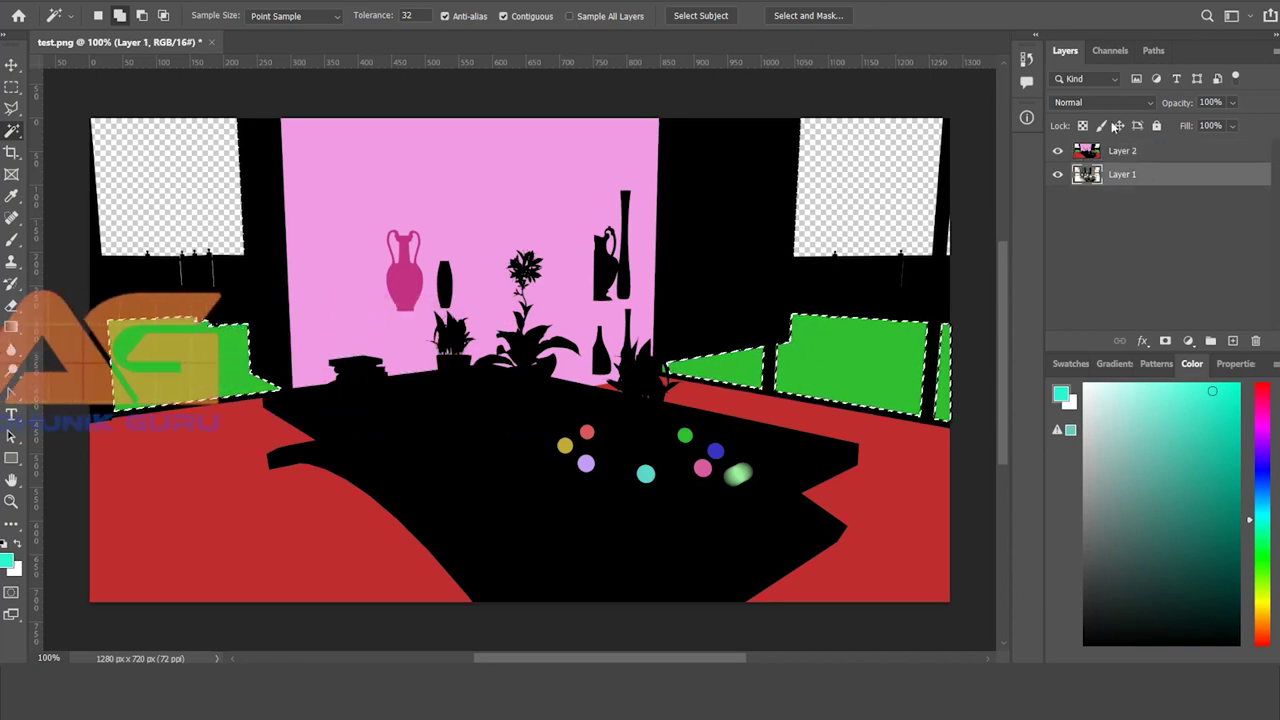
left_click(1057, 151)
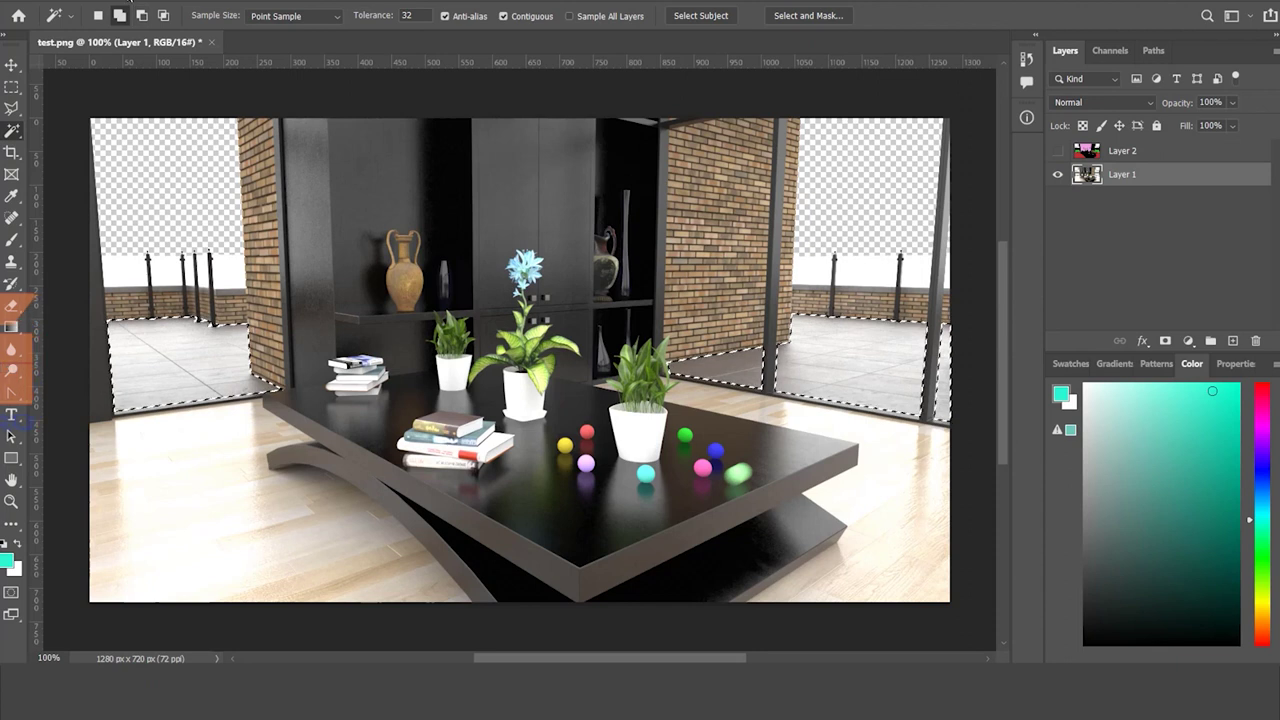
key("alt+l")
mouse_move(137, 9)
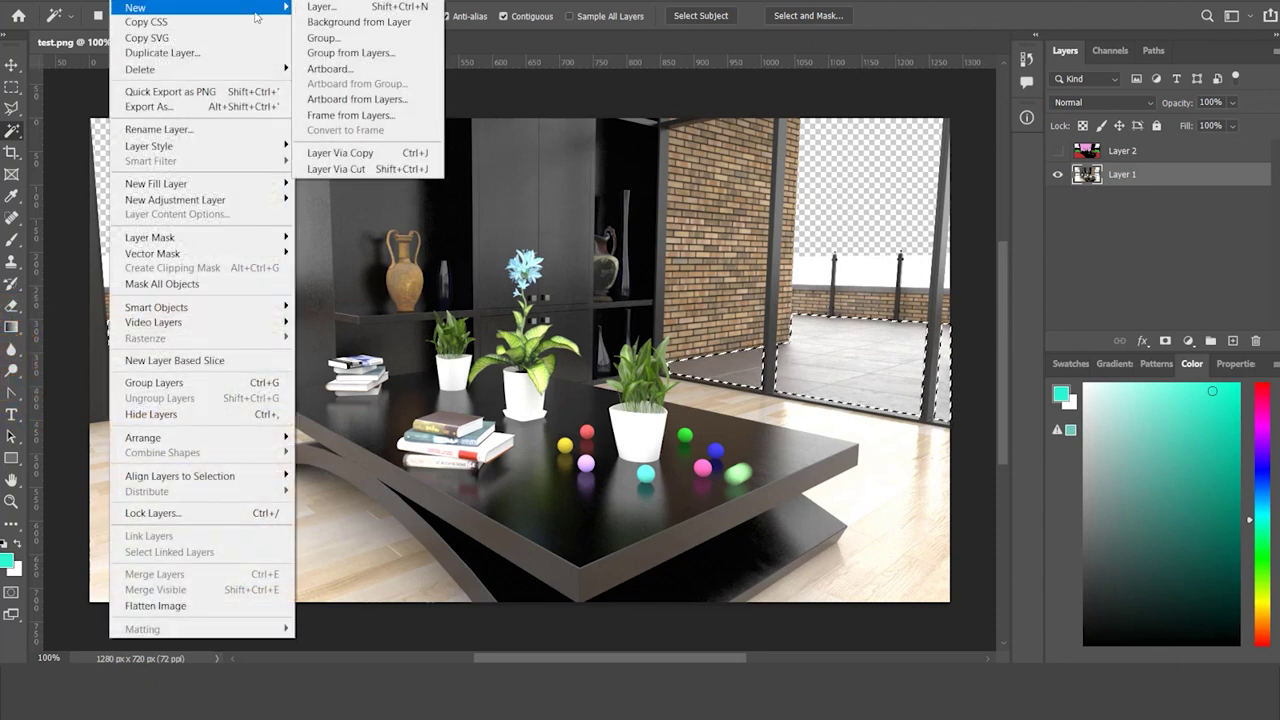
left_click(384, 155)
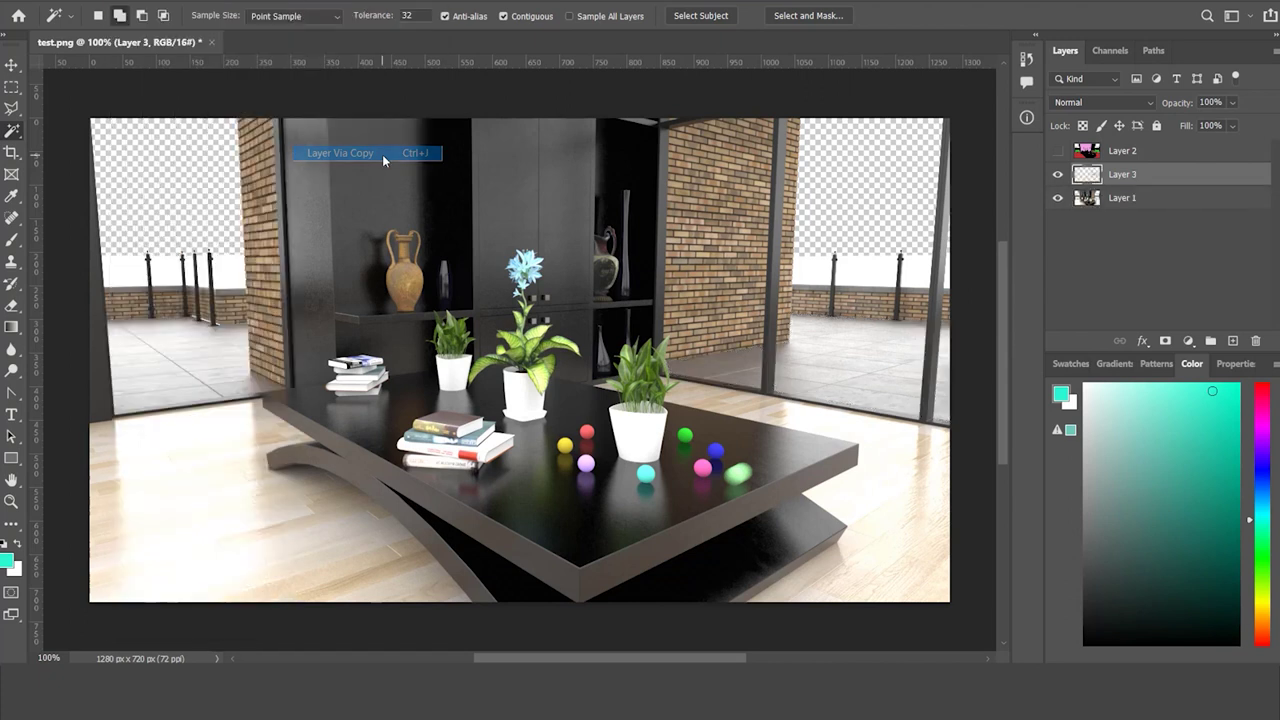
left_click(1058, 198)
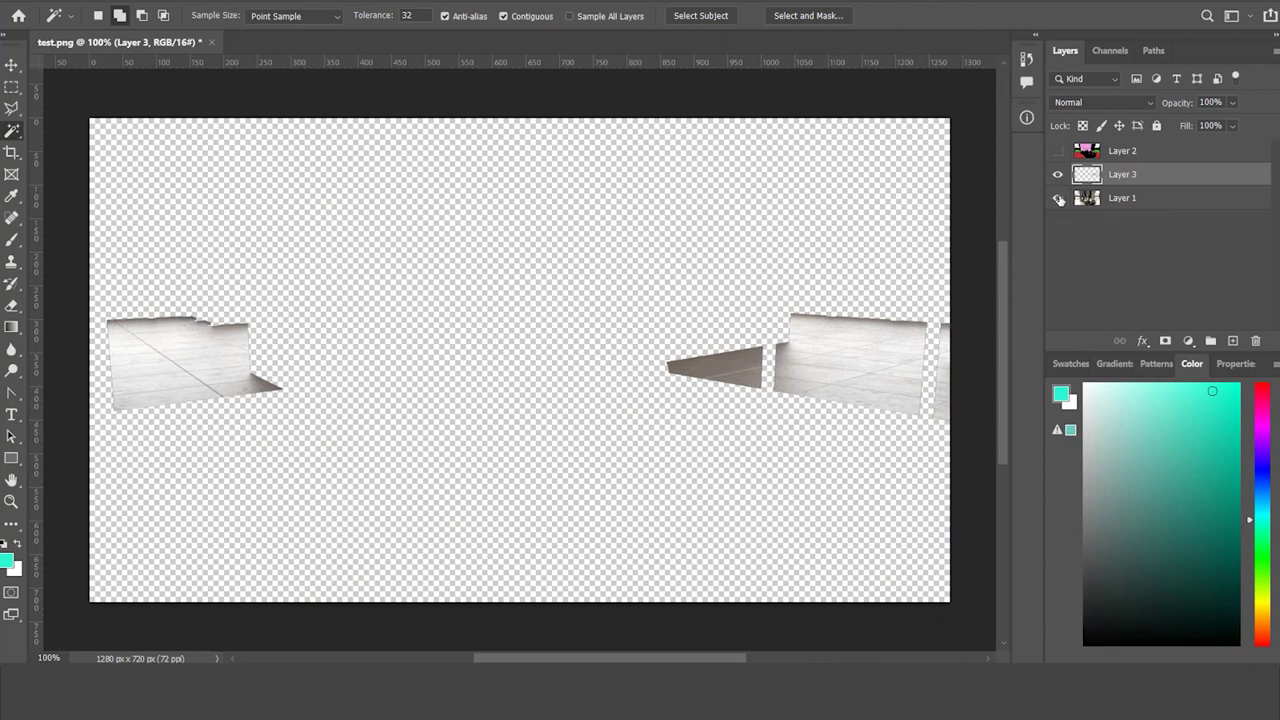
left_click(1058, 198)
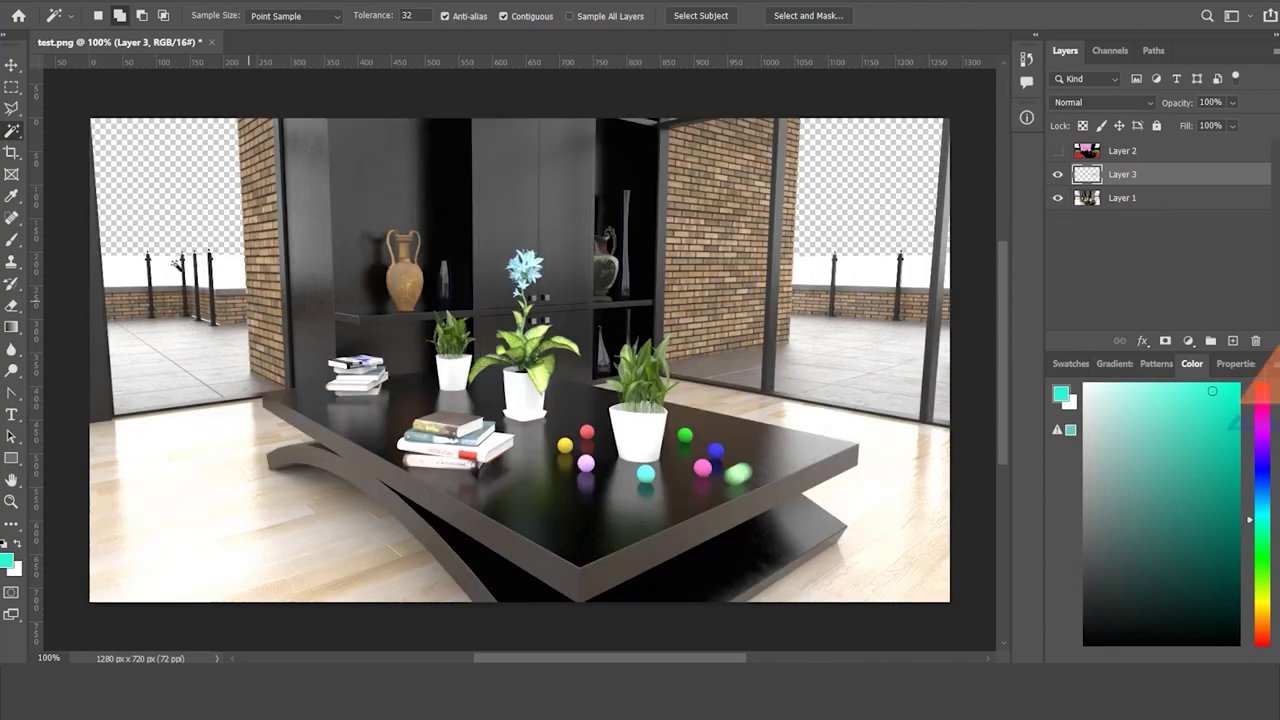
Step: Apply an Exposure adjustment of -0.66 to the copied floor layer and compare the image with and without that layer
left_click(90, 1)
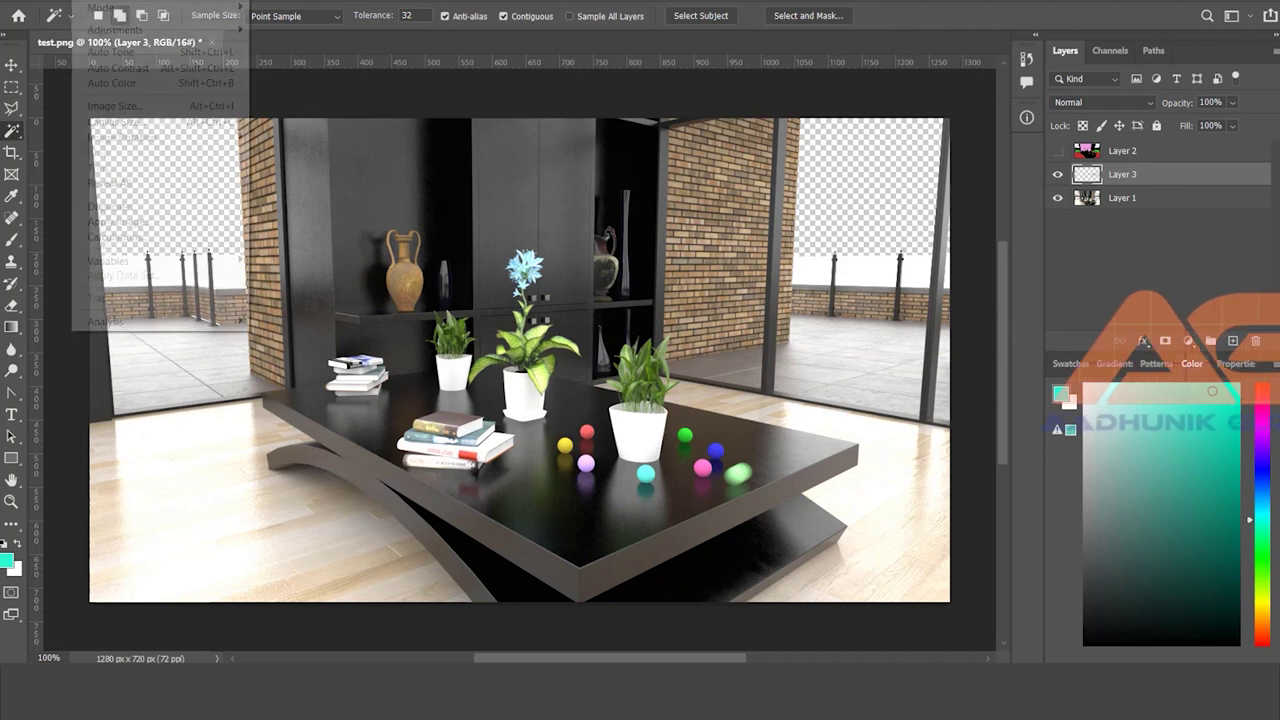
mouse_move(110, 29)
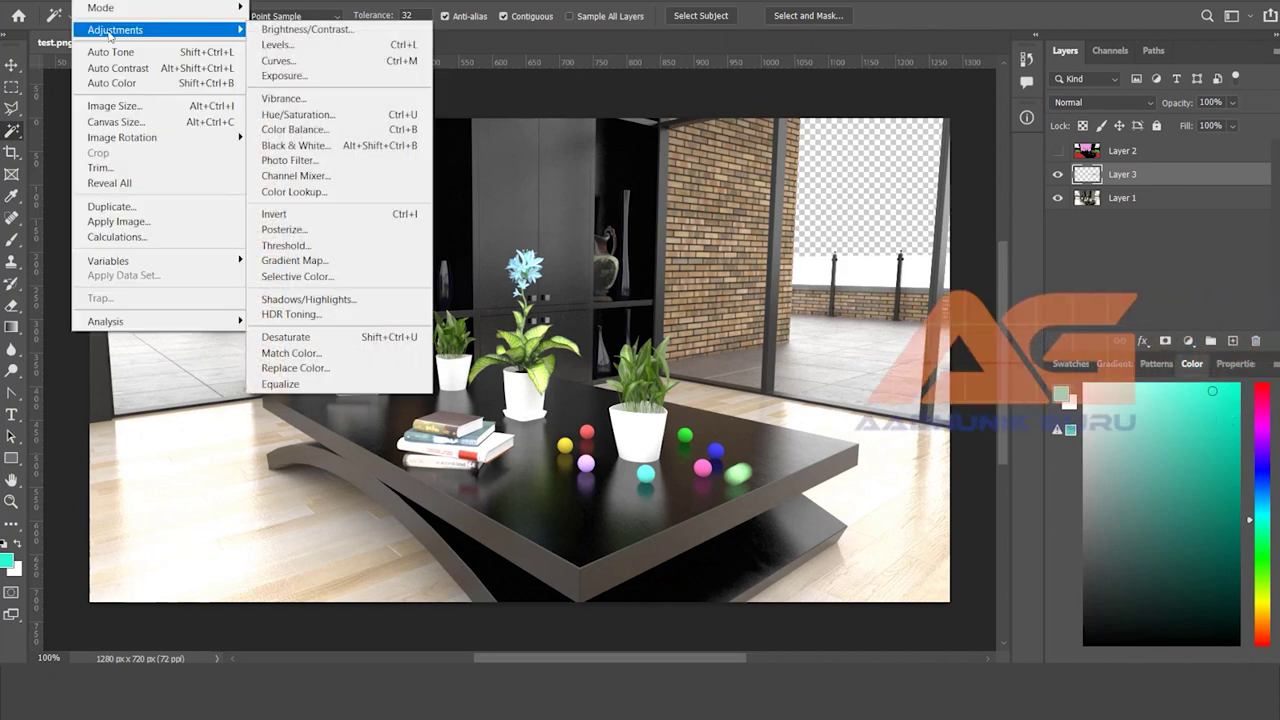
left_click(284, 76)
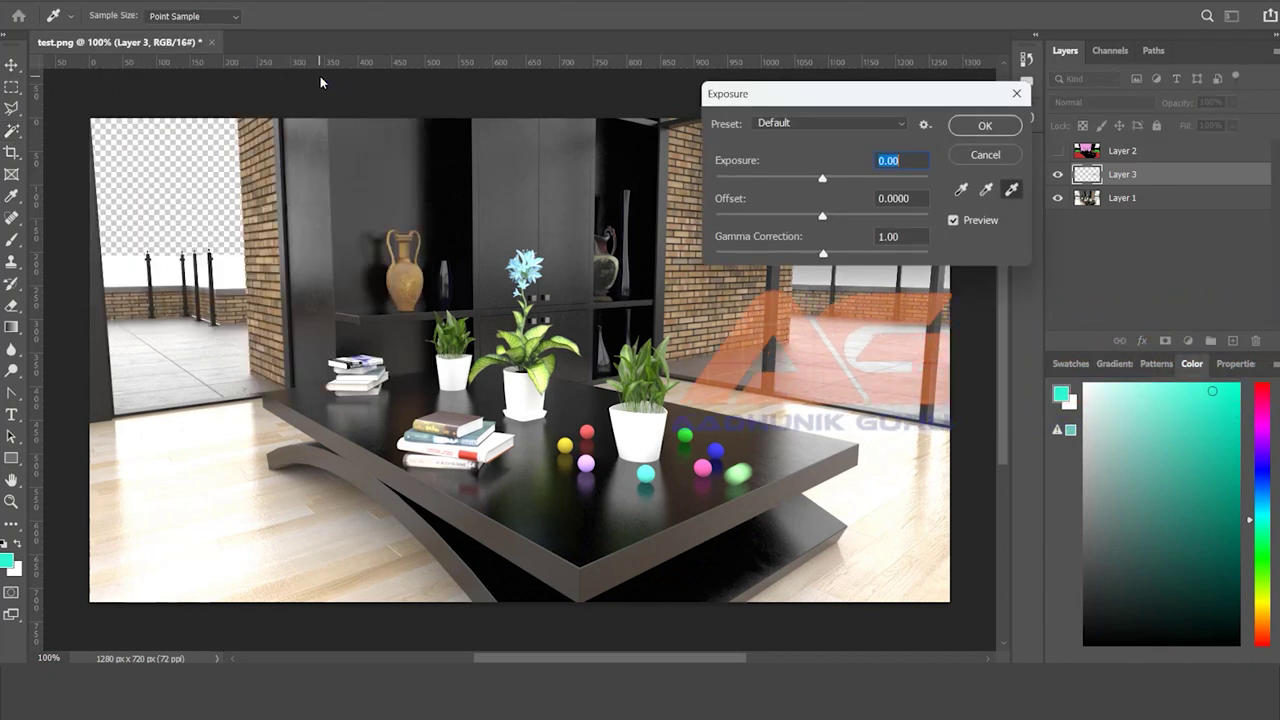
left_click_drag(822, 178, 812, 181)
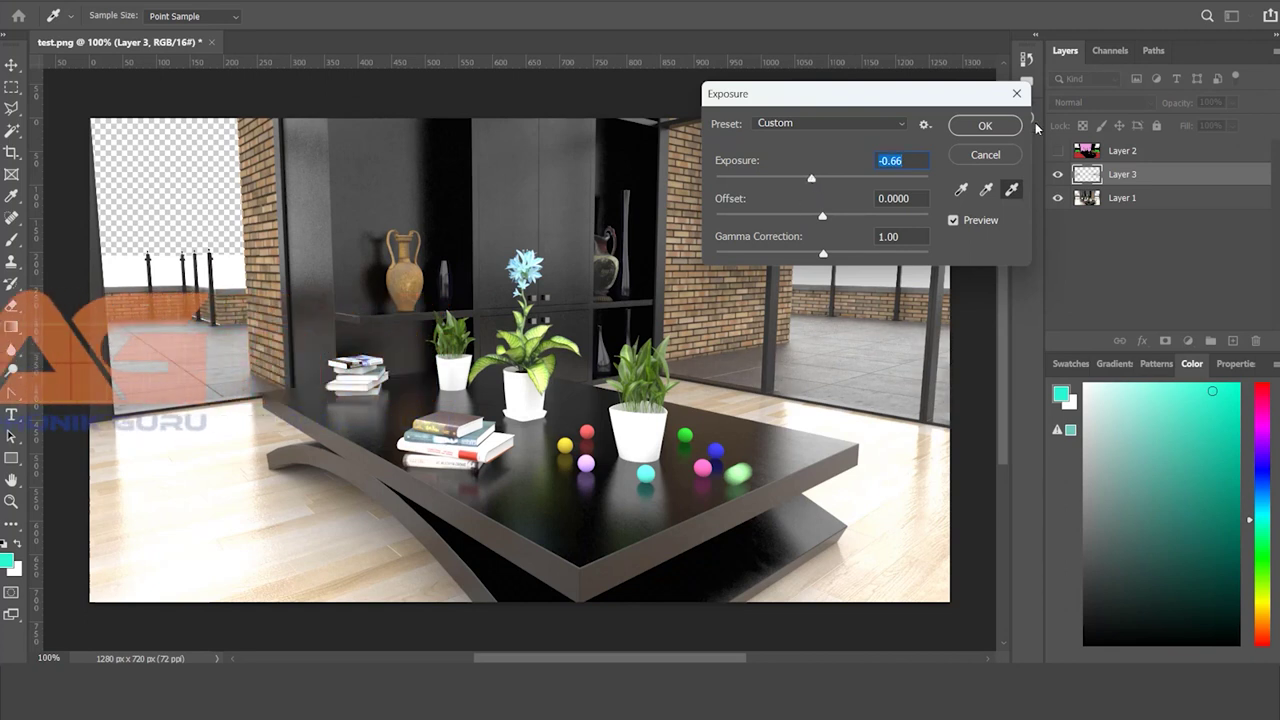
left_click(986, 126)
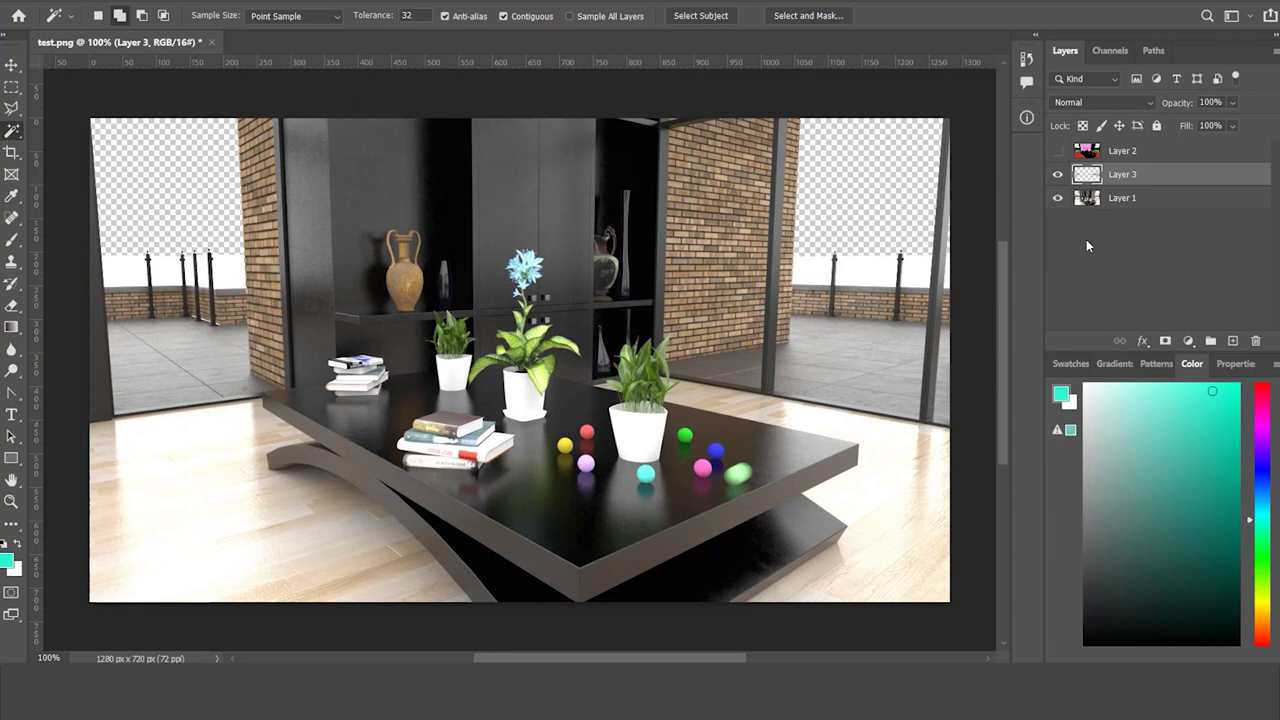
left_click(1058, 177)
left_click(1058, 177)
left_click(1058, 177)
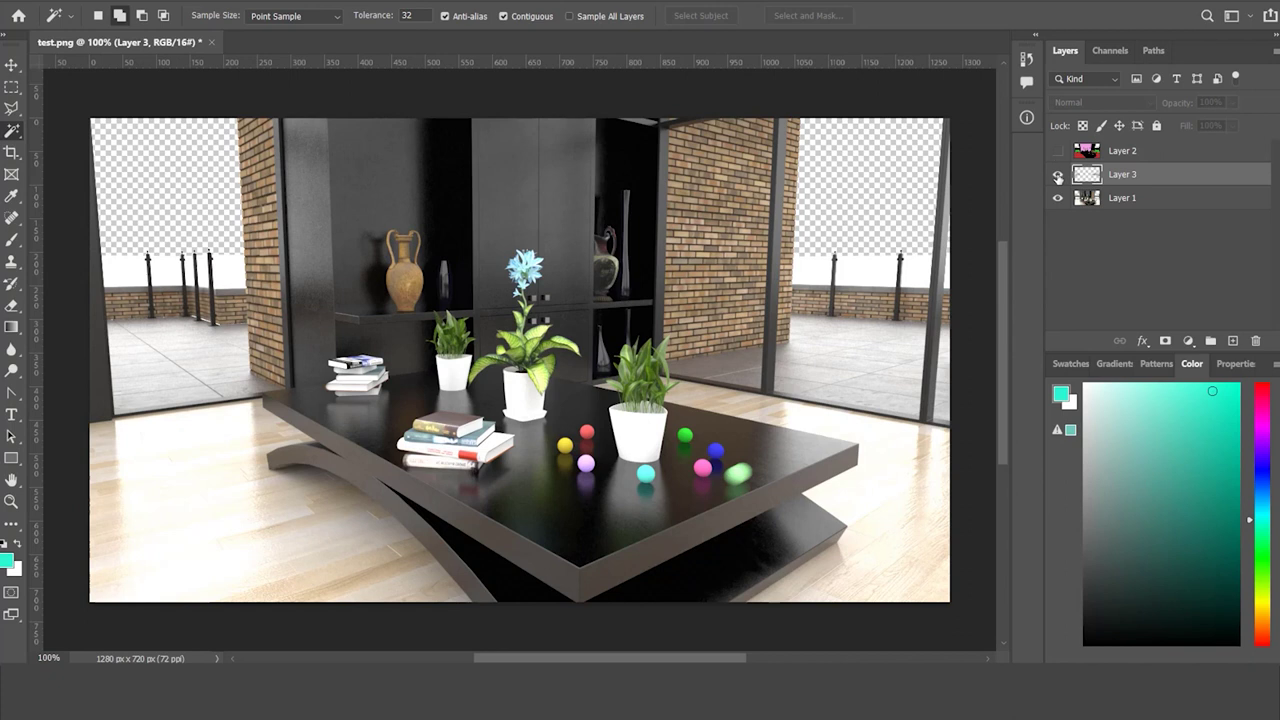
left_click(1058, 177)
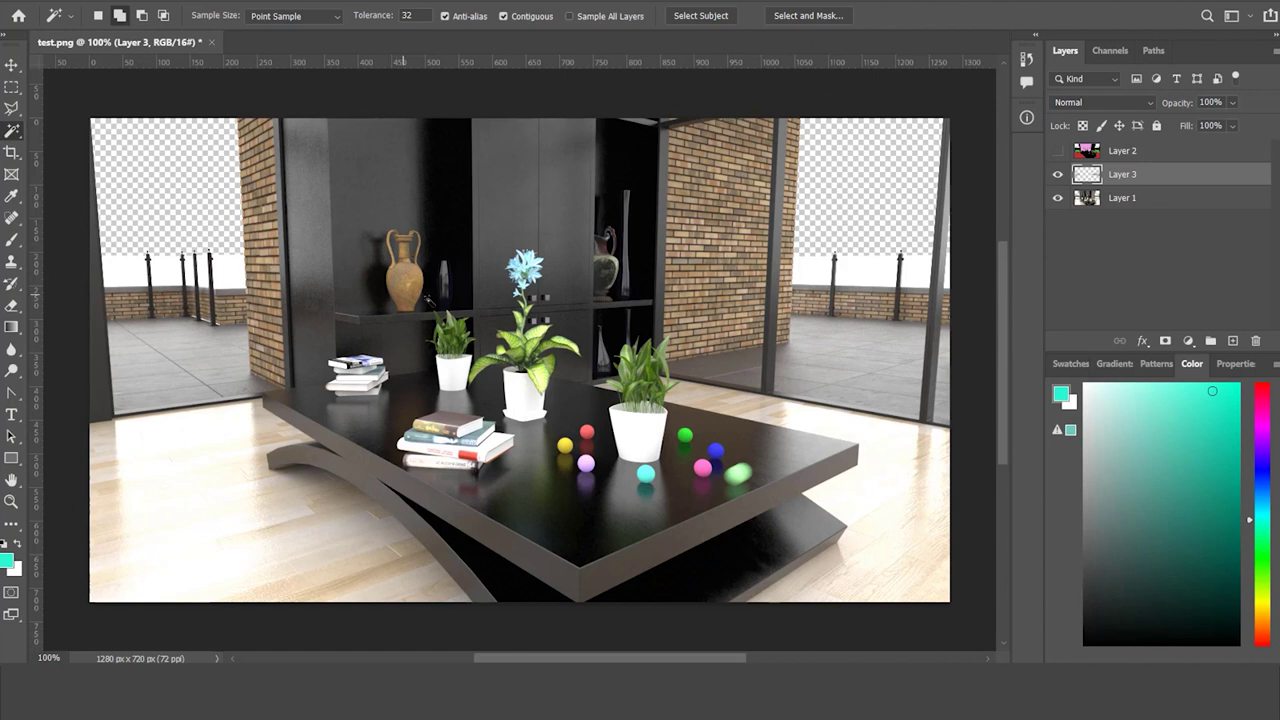
Step: Show the wire color pass on Layer 2 again and select the crimson two-handled vase with the Magic Wand
left_click(1122, 155)
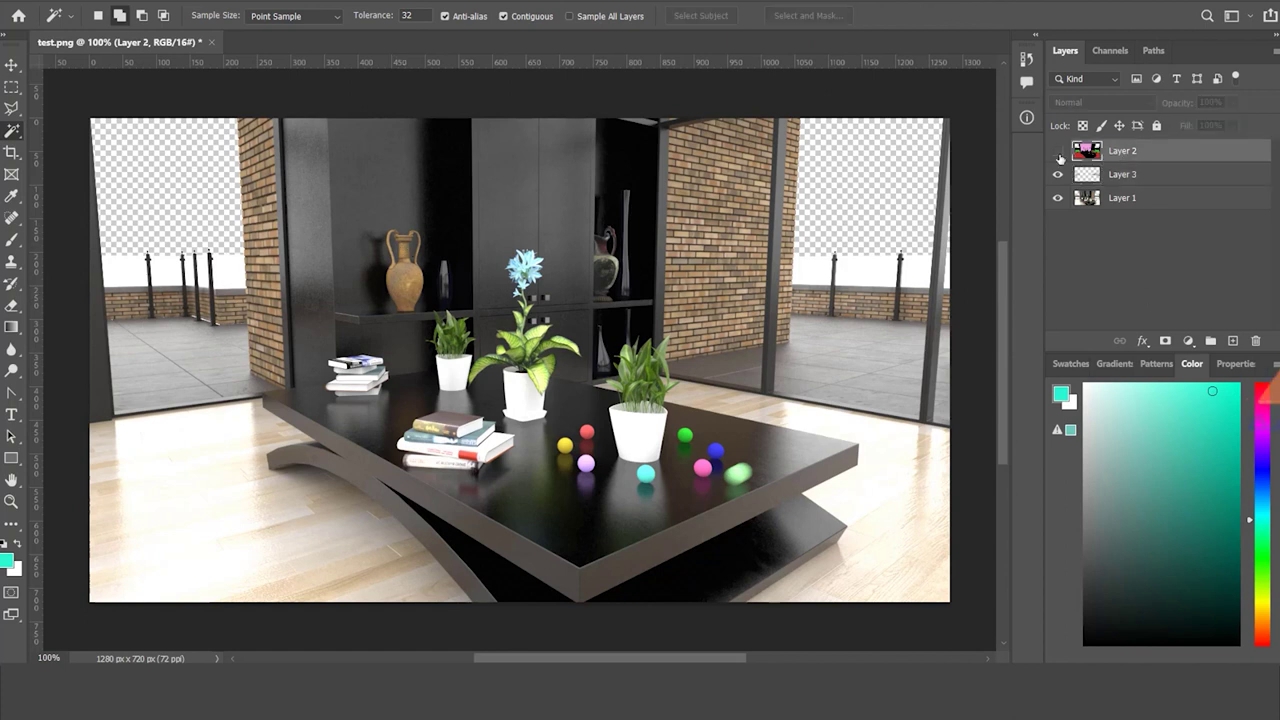
left_click(1059, 154)
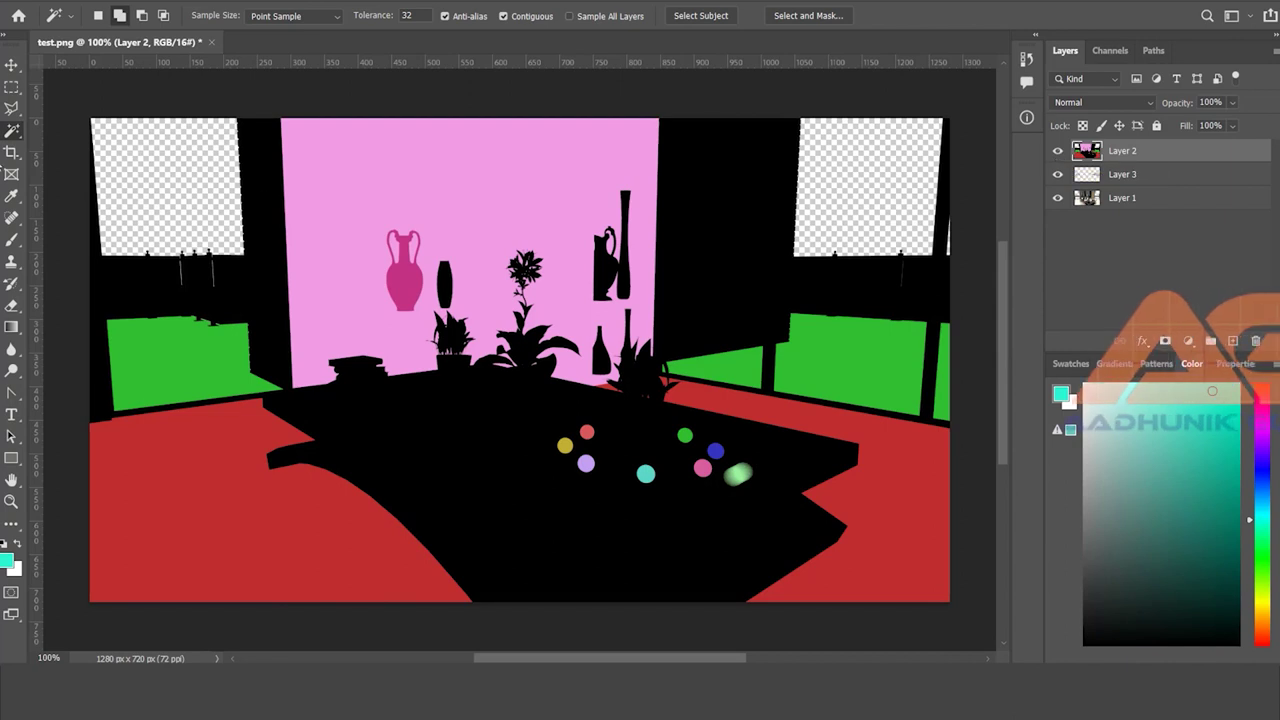
left_click(410, 295)
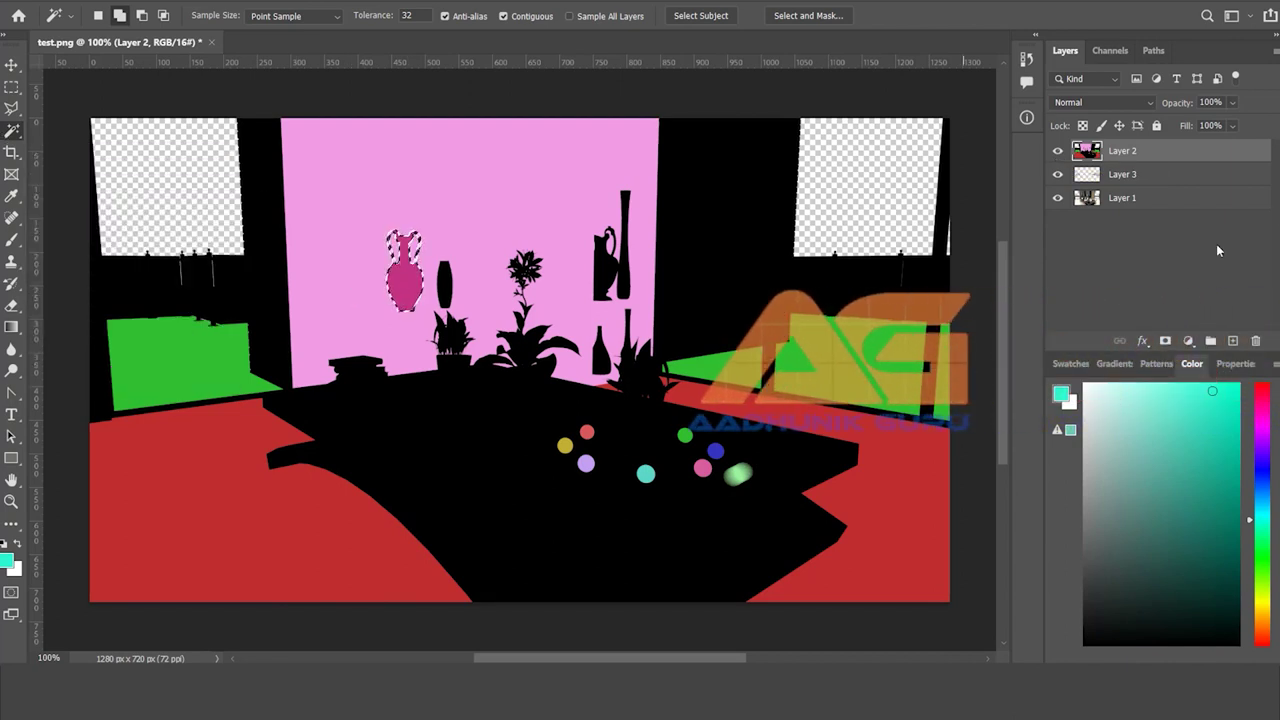
Step: Hide Layer 2, copy the selected vase from Layer 1 to a new layer, and check the copy in isolation
left_click(1122, 200)
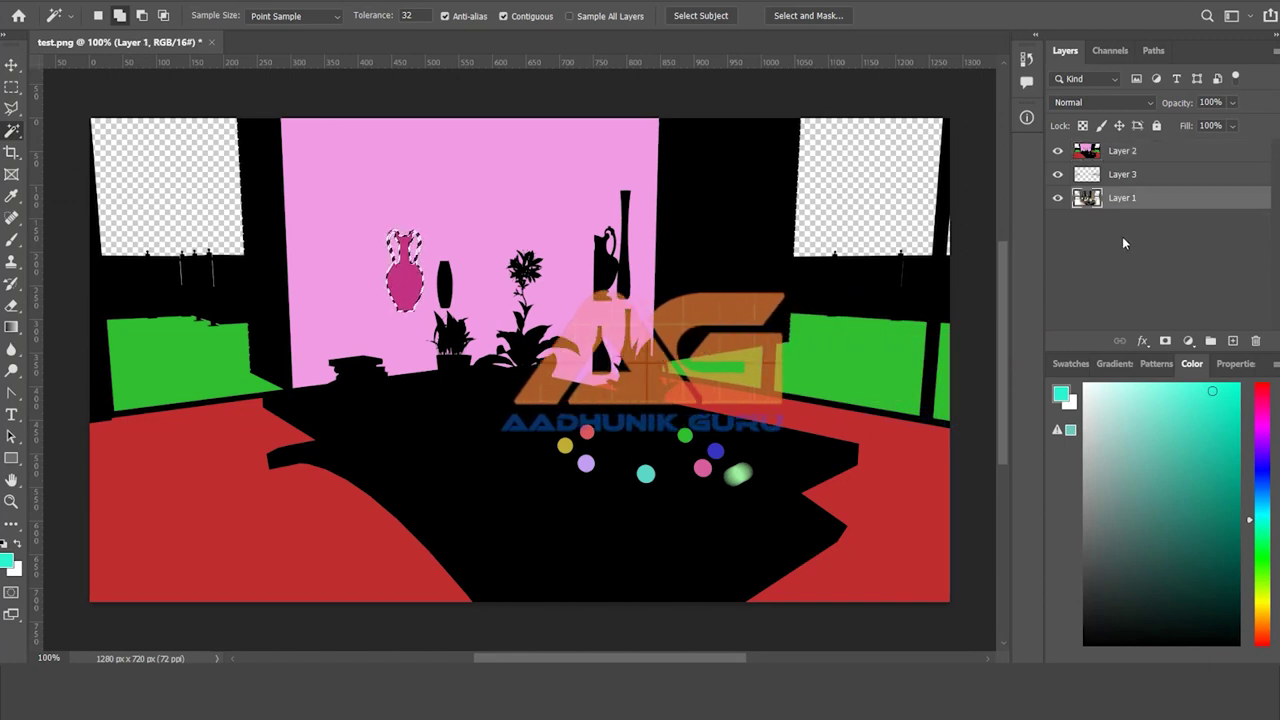
left_click(1057, 150)
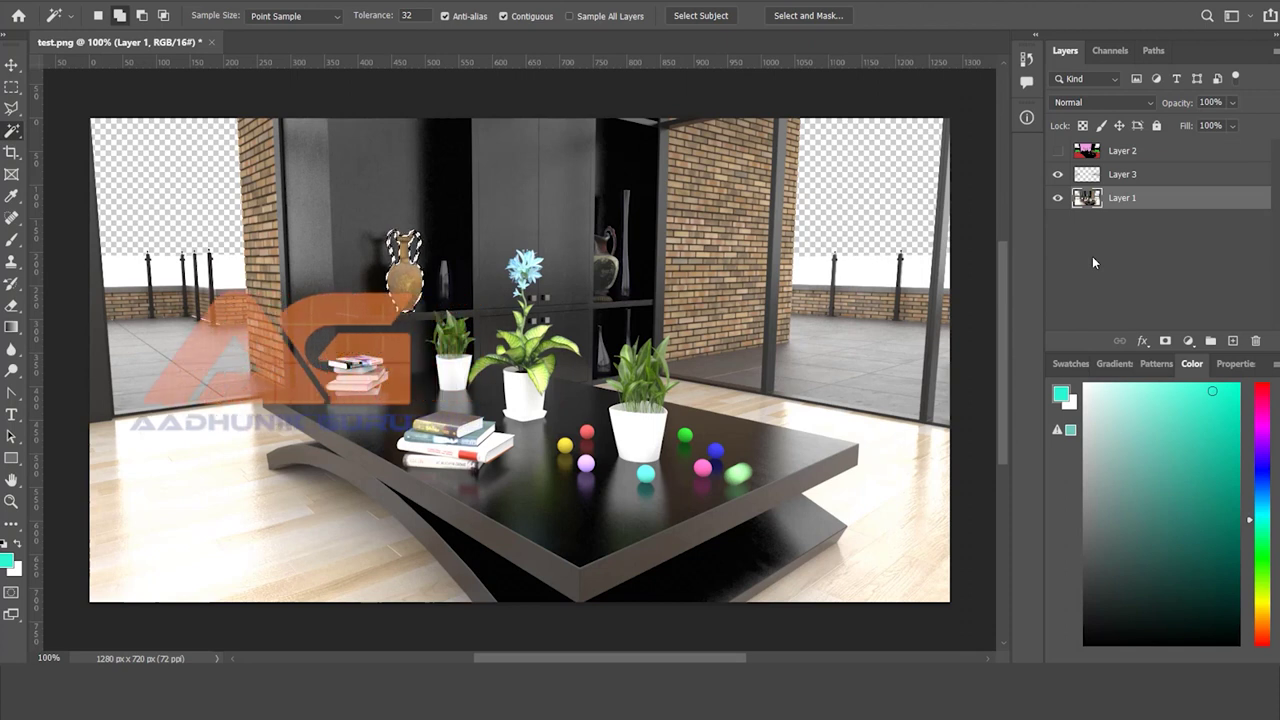
key("ctrl+j")
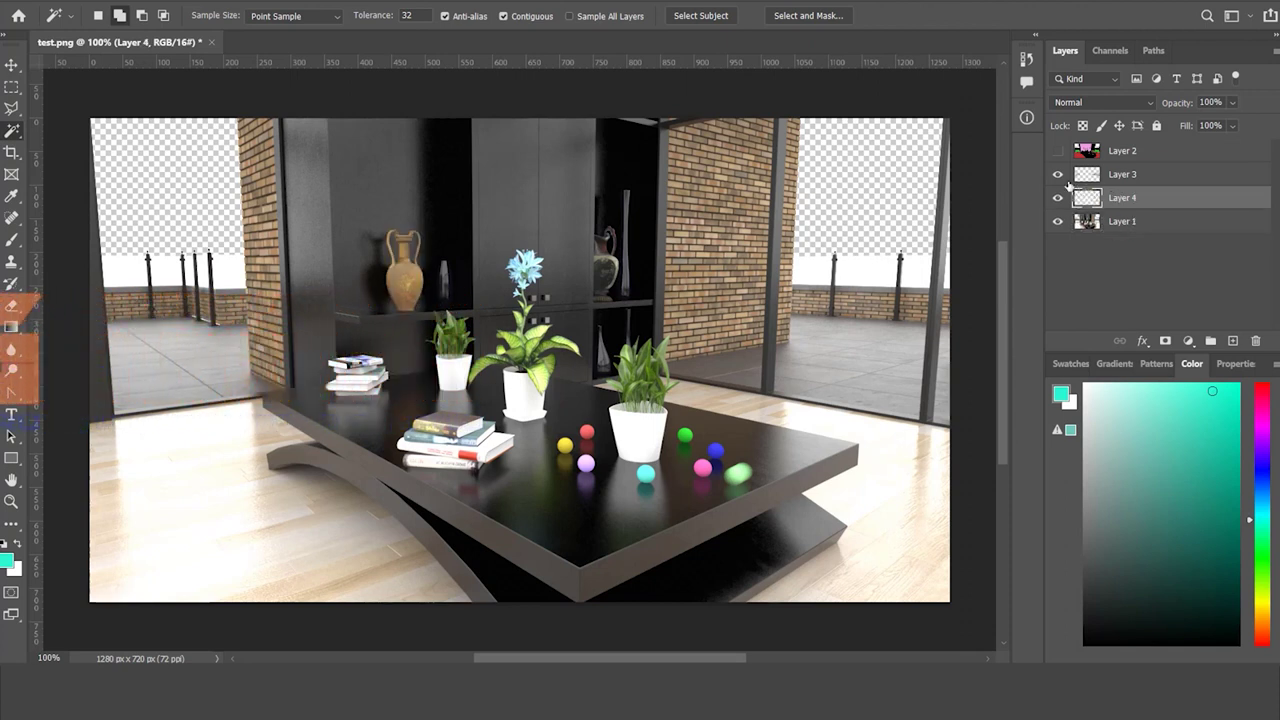
left_click(1057, 175)
left_click(1057, 221)
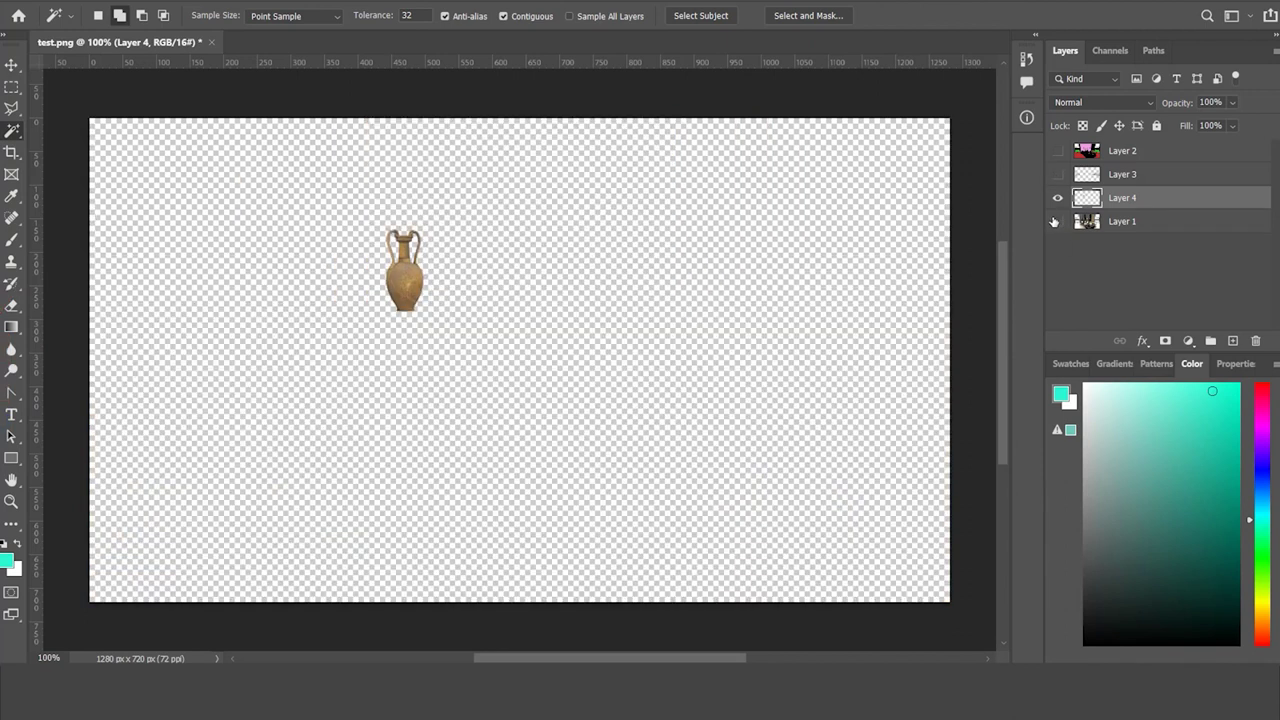
left_click(1057, 174)
left_click(1057, 221)
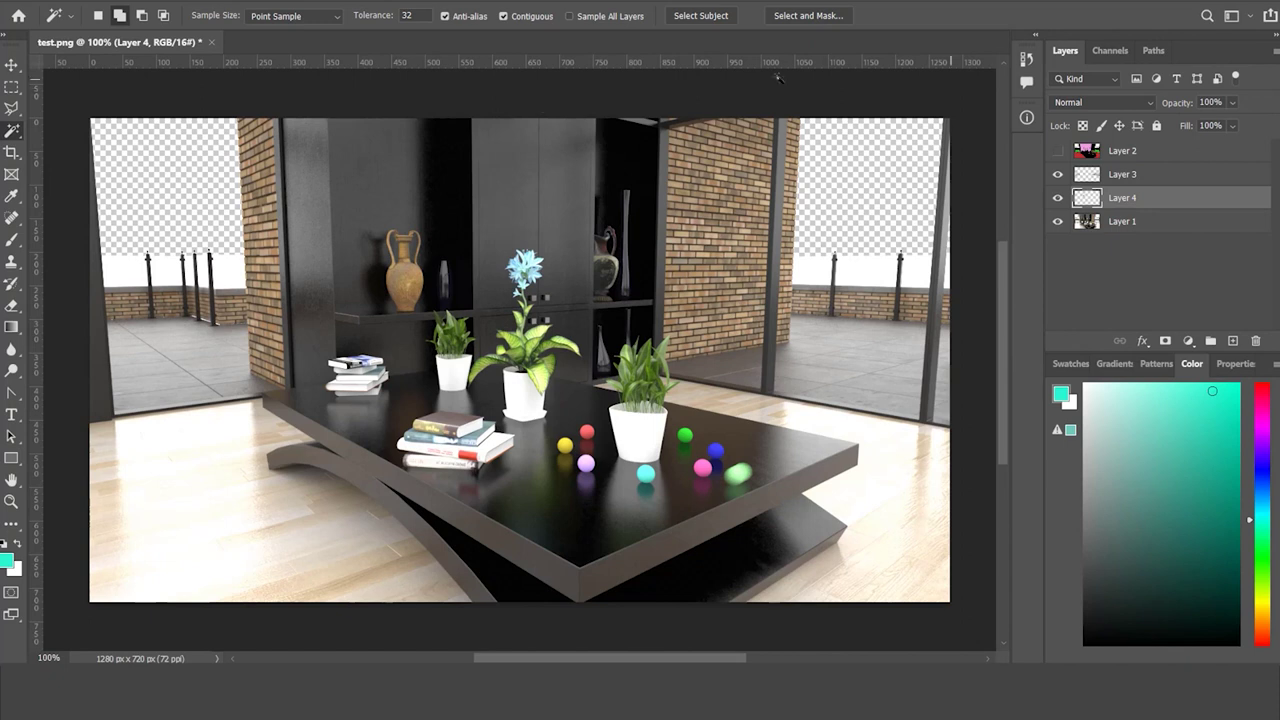
Step: Apply an Exposure adjustment of +0.55 to the copied vase layer and briefly review the wire color pass on Layer 2
left_click(88, 0)
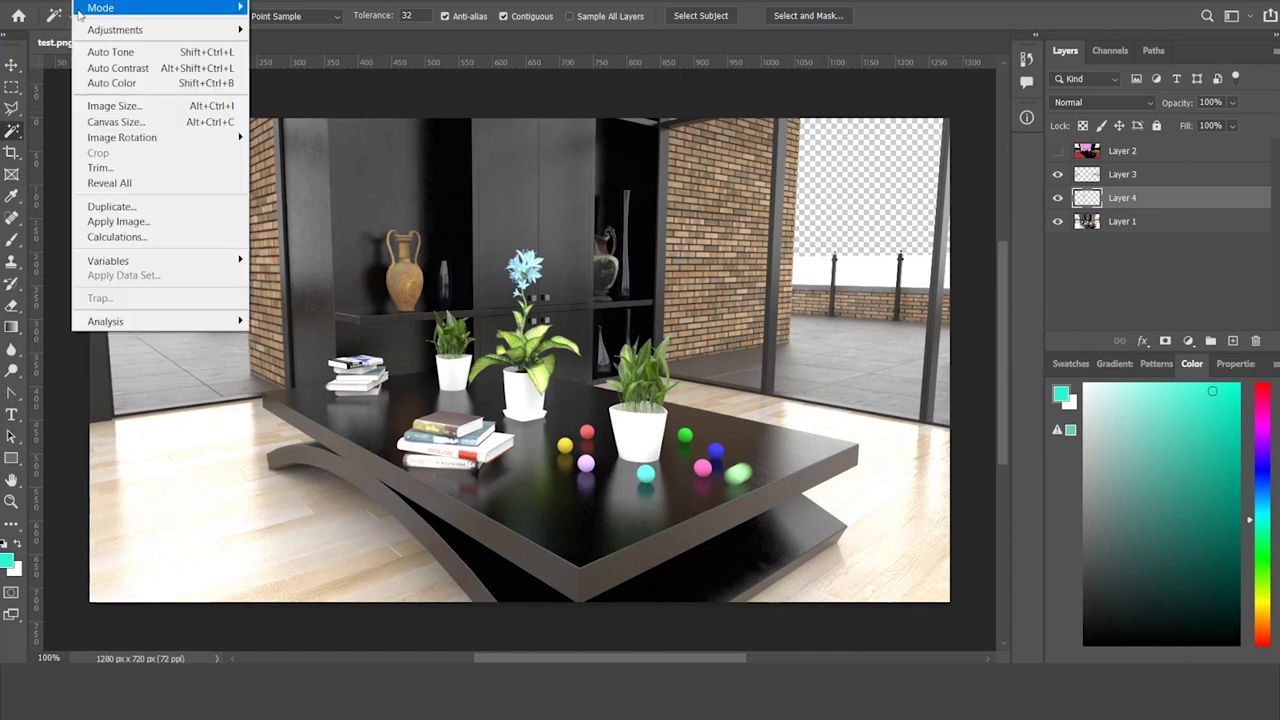
mouse_move(141, 30)
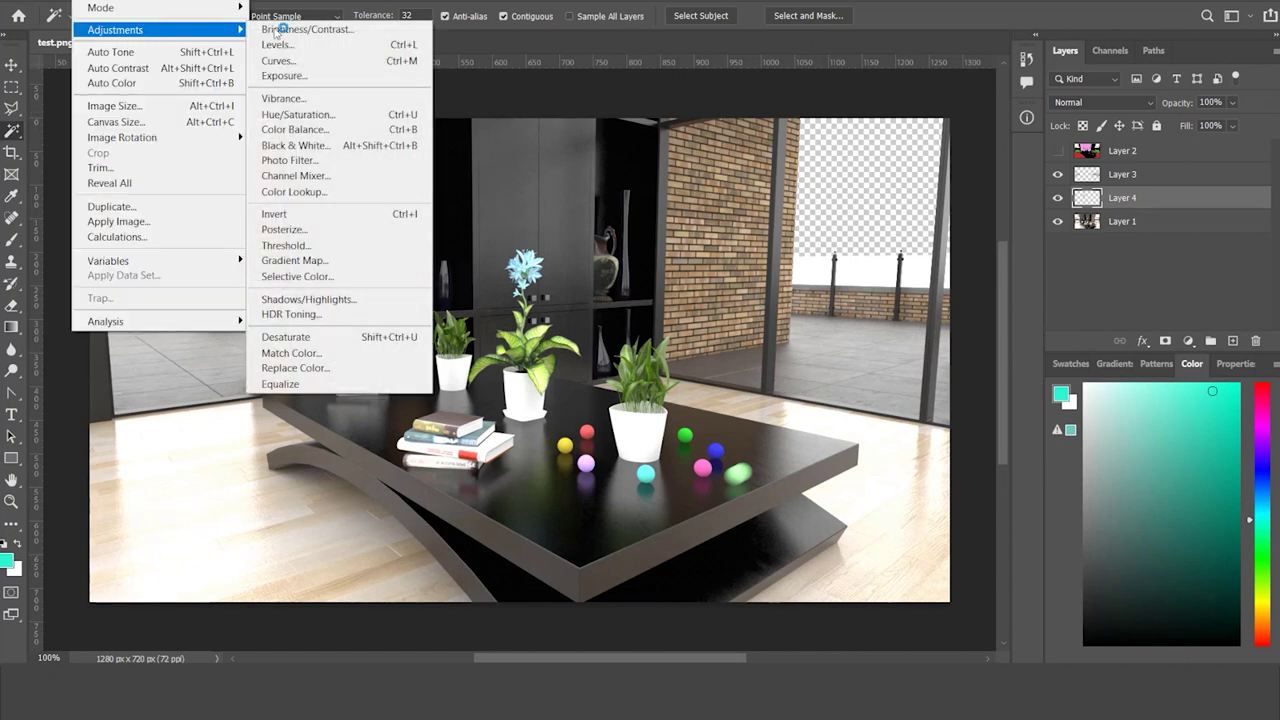
left_click(321, 79)
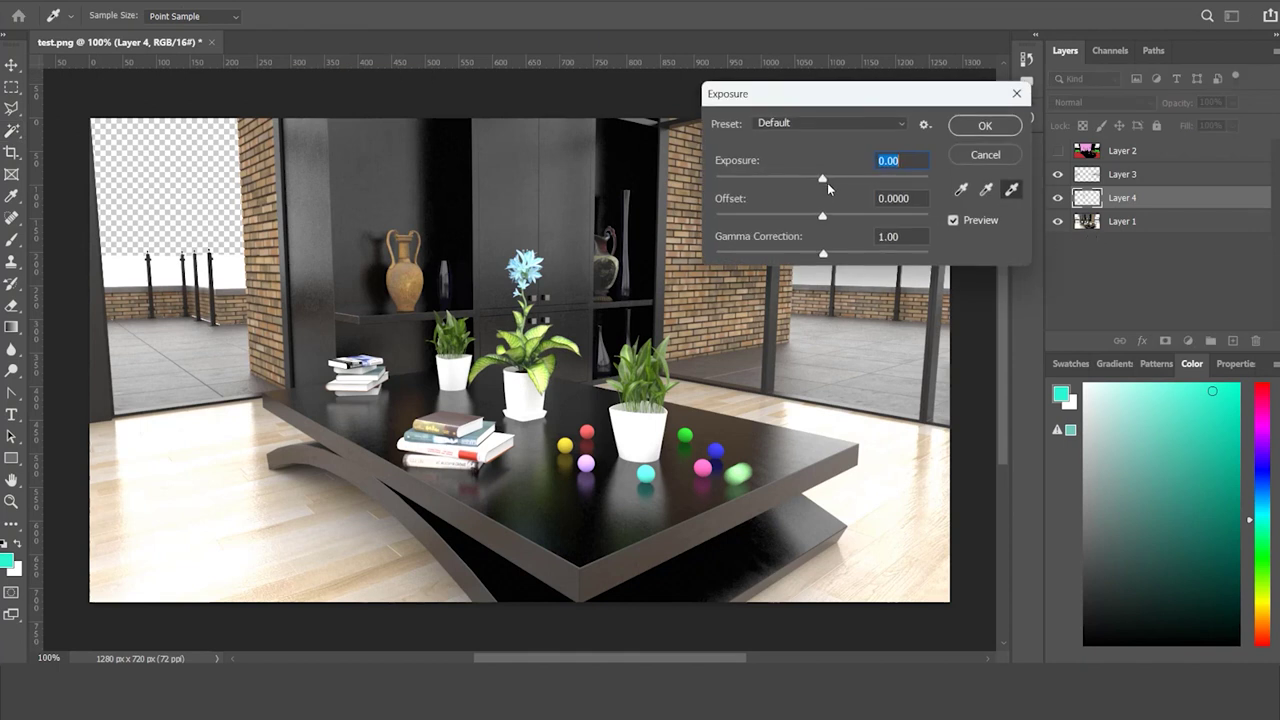
left_click_drag(826, 182, 825, 184)
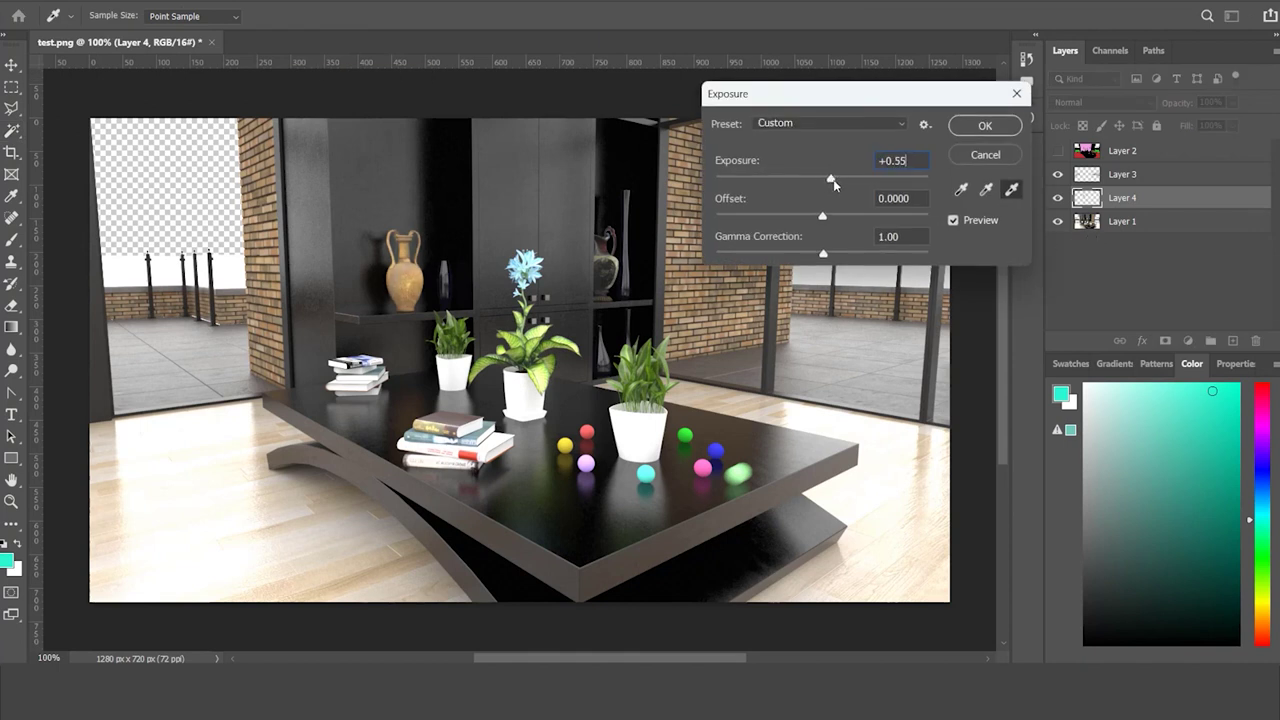
left_click(985, 127)
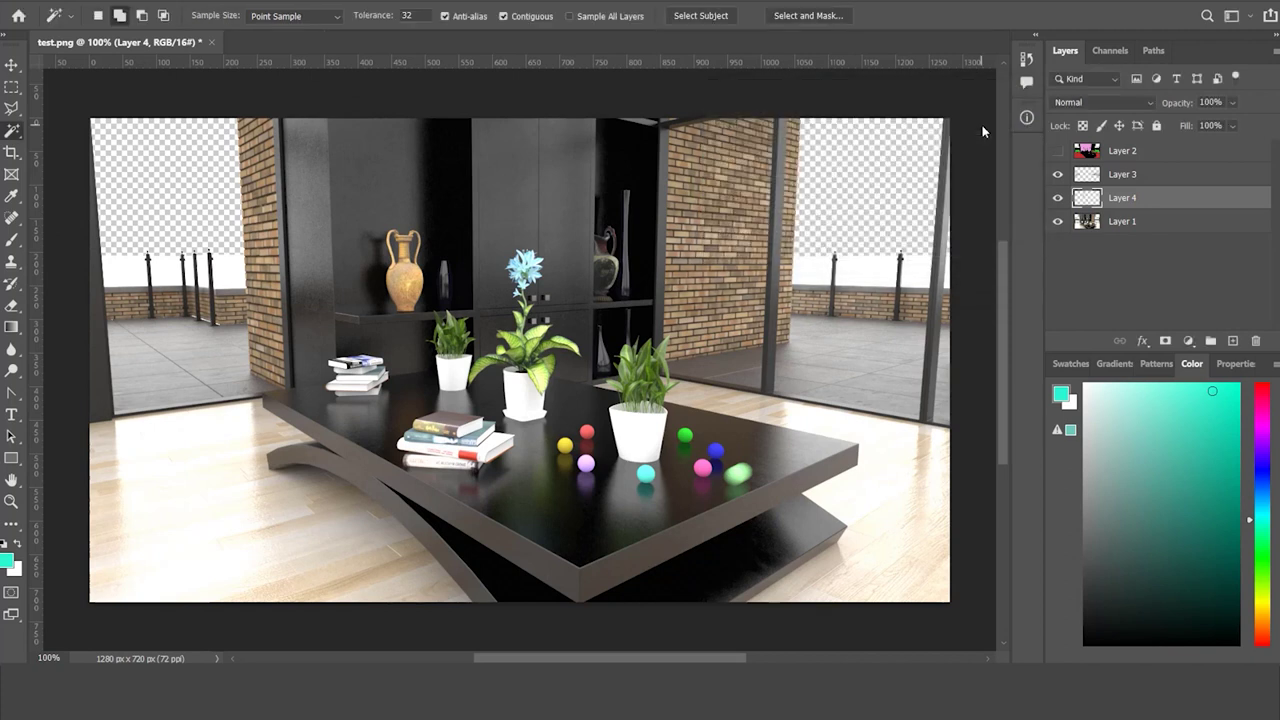
left_click(1058, 151)
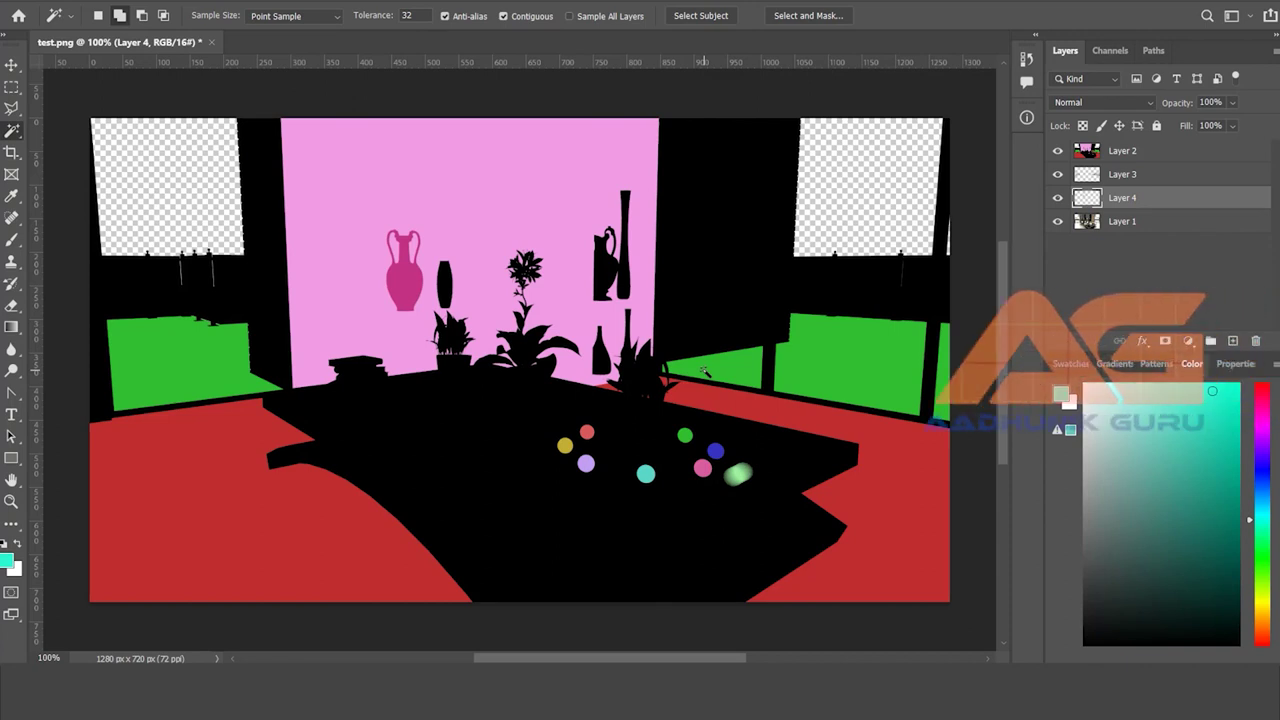
left_click(1058, 151)
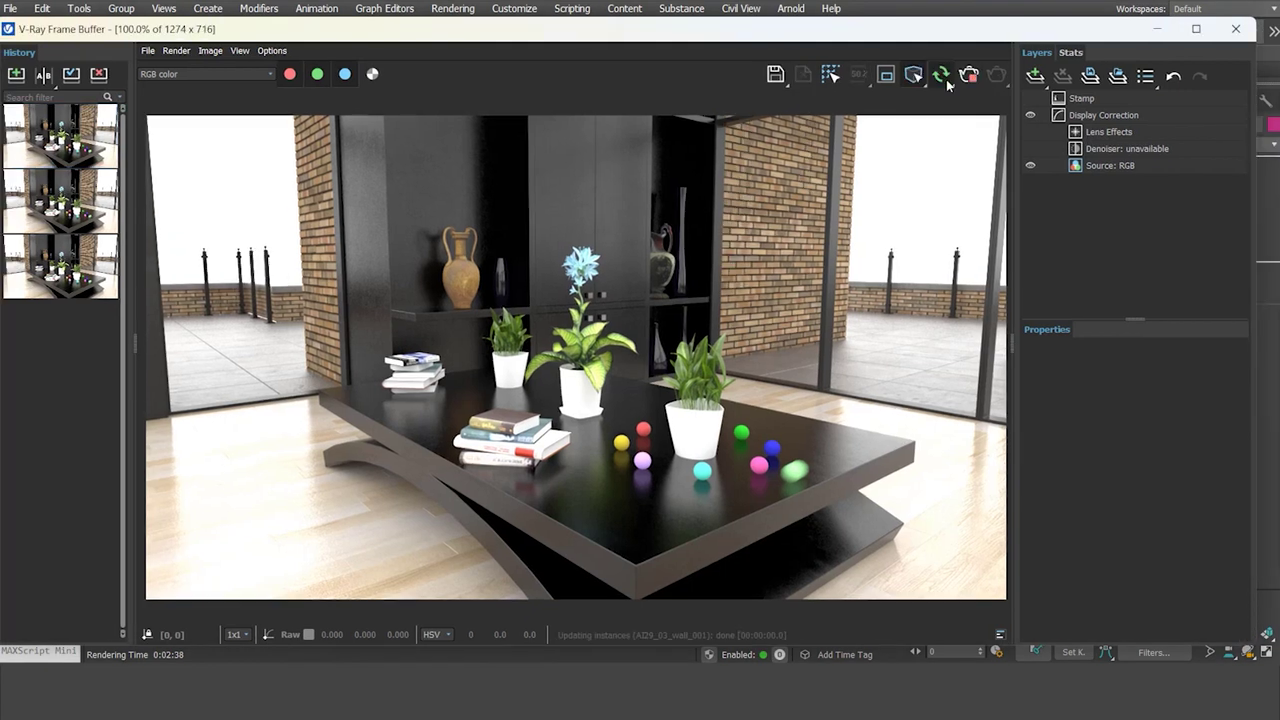
Step: Run the interactive render with UVs debug shading and save the finished image to the frame buffer history
left_click(938, 76)
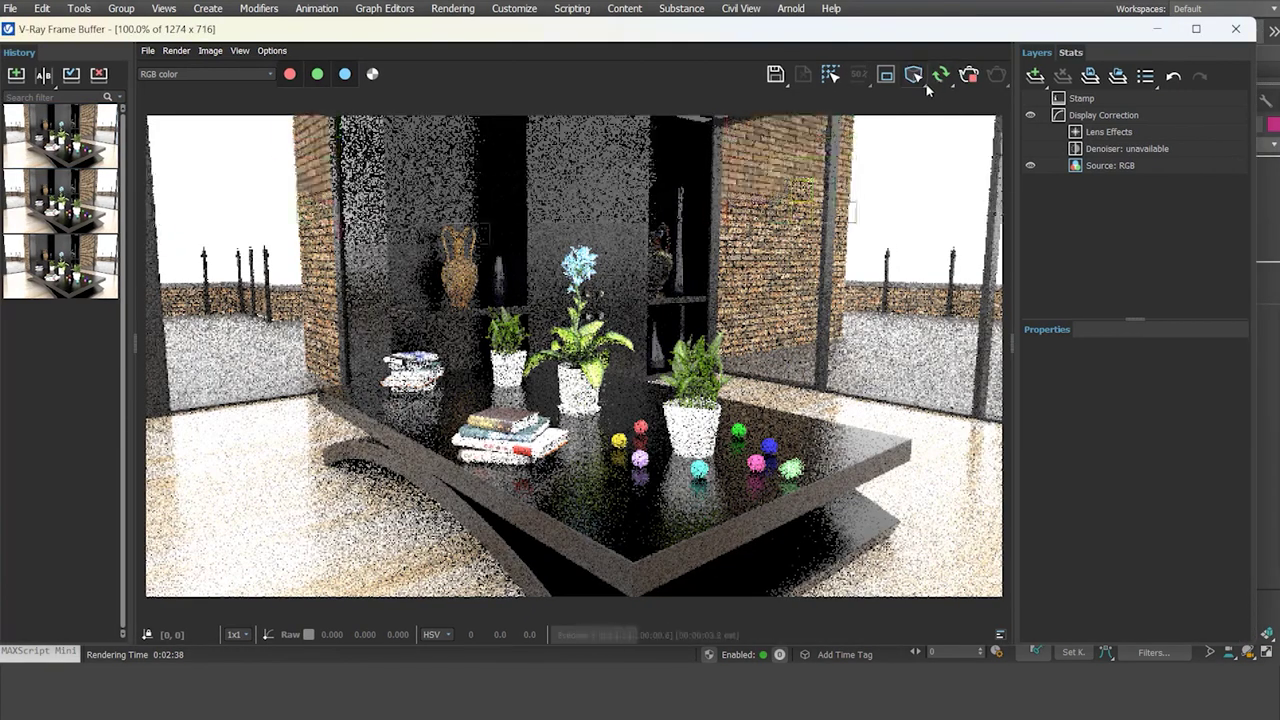
left_click(914, 76)
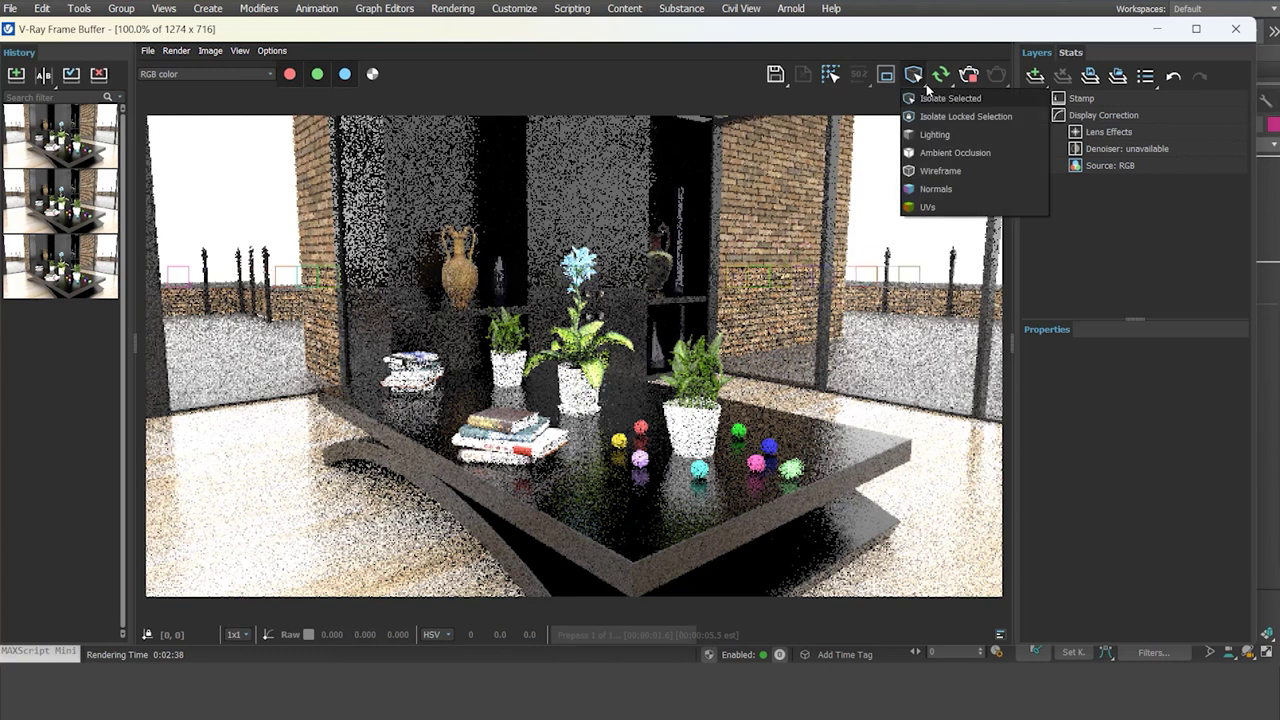
left_click(928, 207)
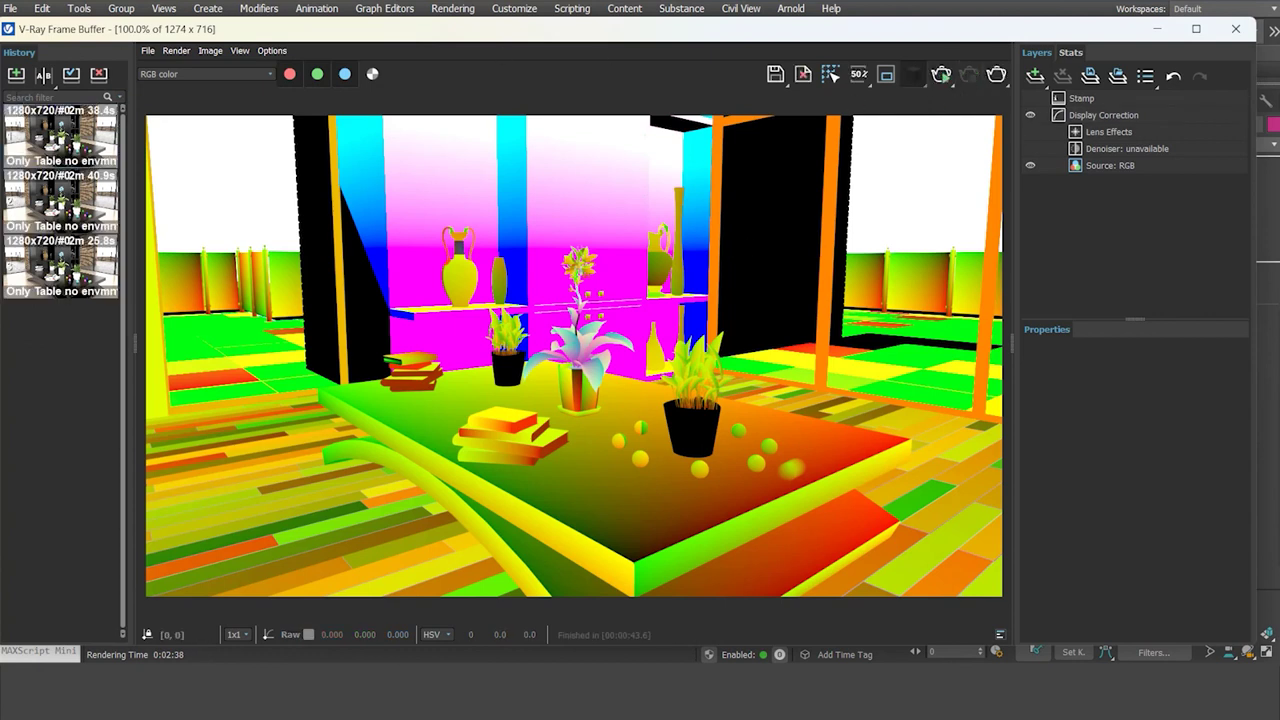
left_click(16, 75)
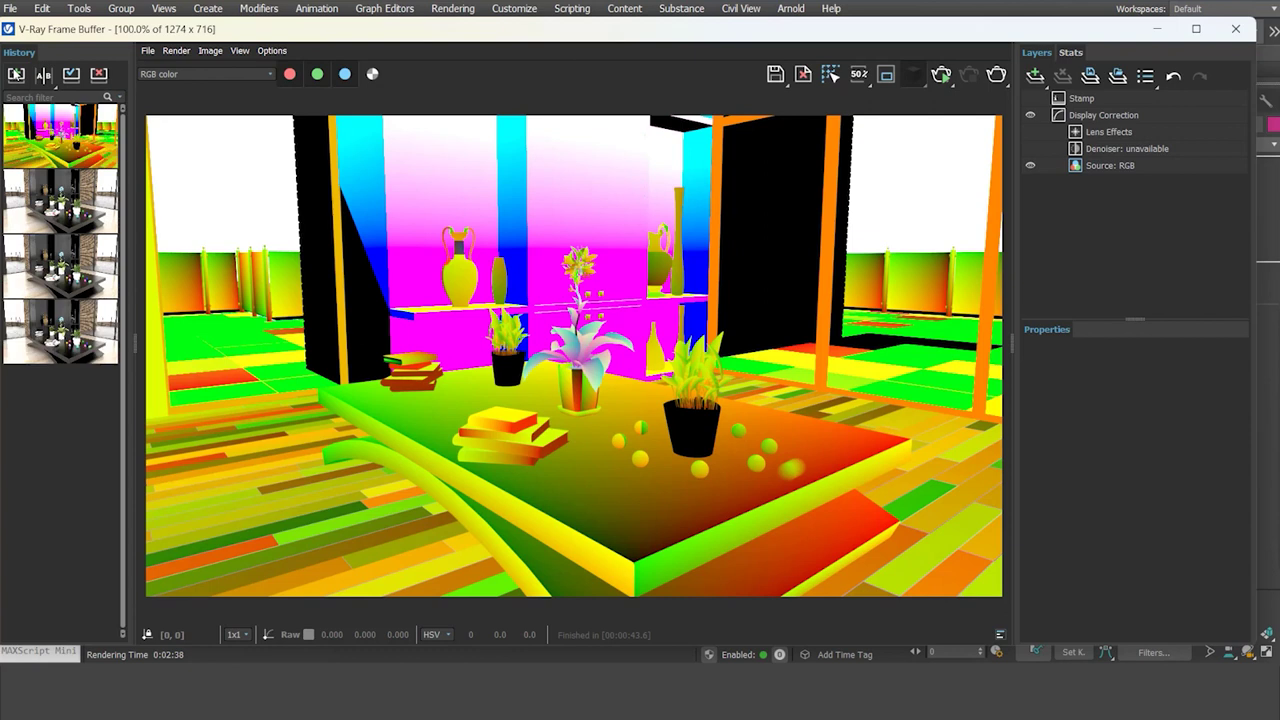
Step: Set up an A/B comparison between the earlier beauty render as A and the UVs image as B, and sweep the divider across
key("Num_Lock")
left_click(36, 204)
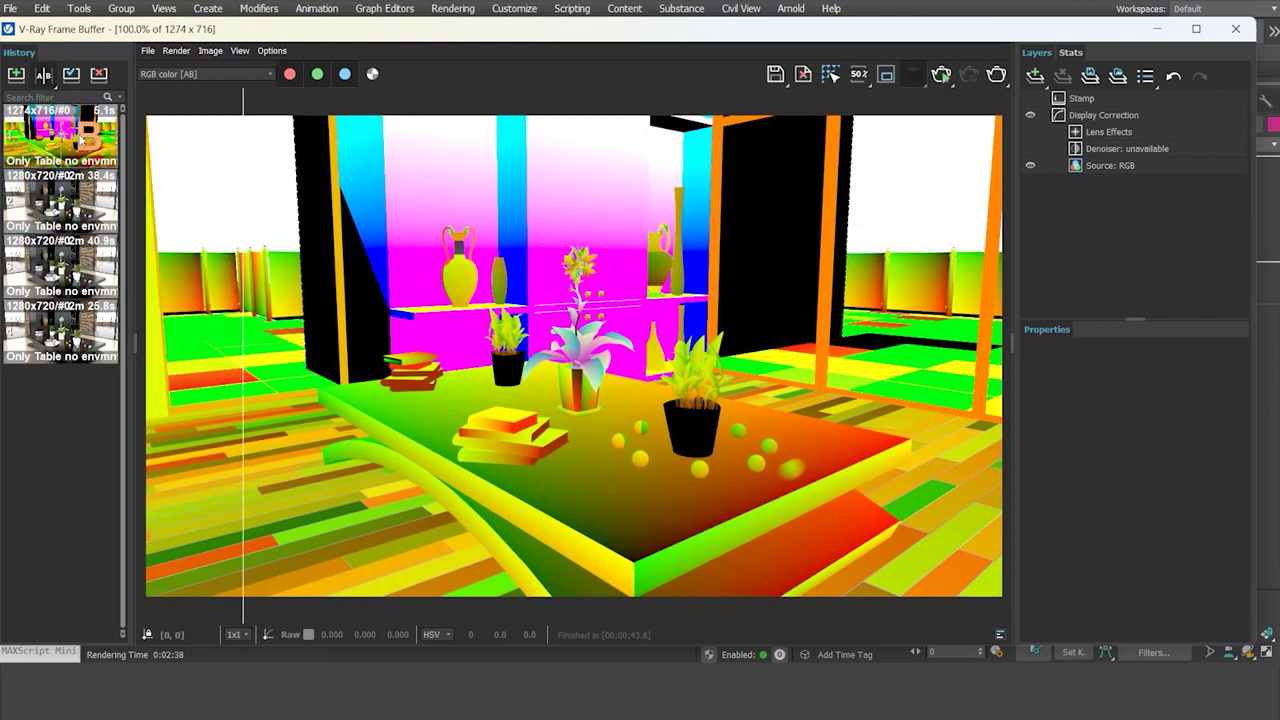
left_click(34, 203)
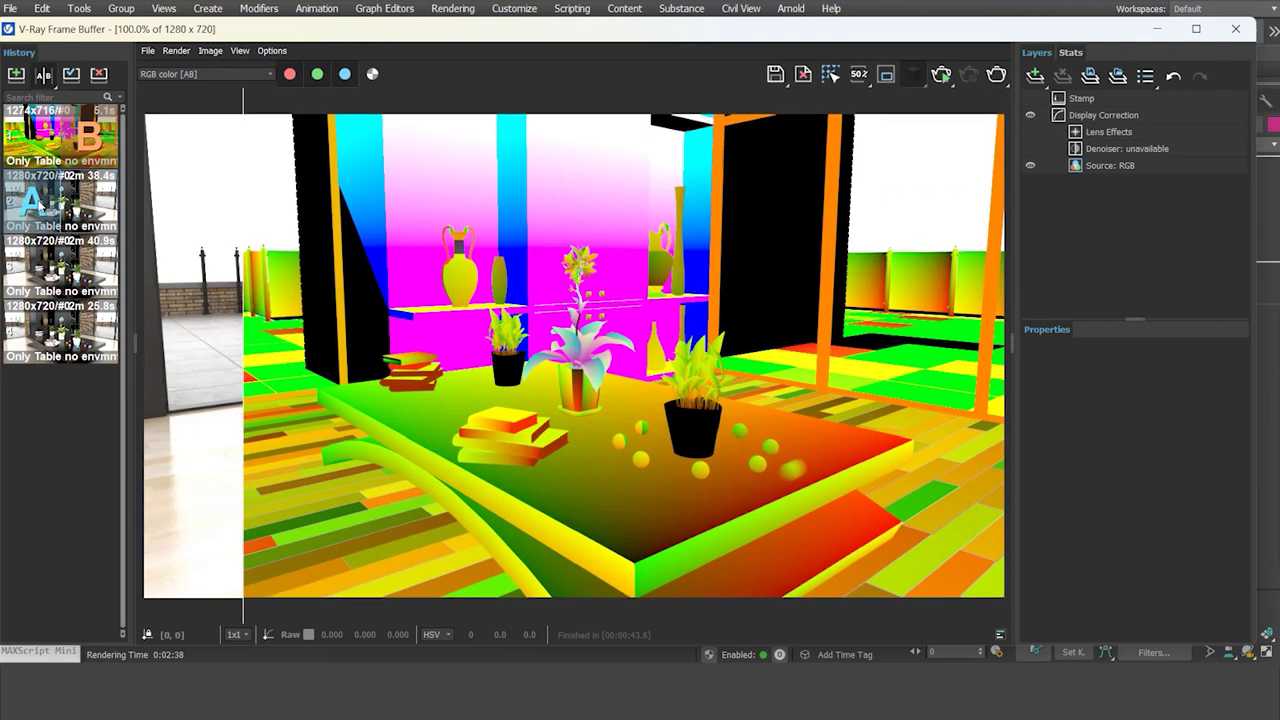
left_click_drag(243, 352, 984, 311)
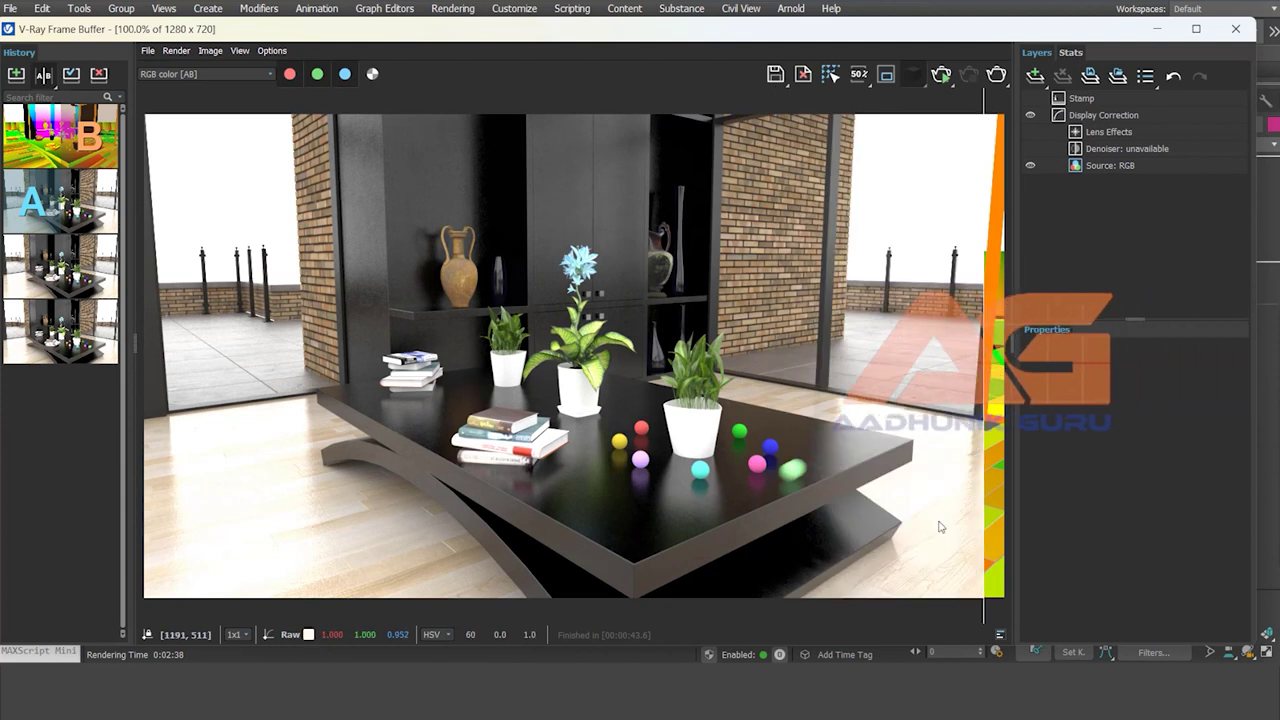
left_click_drag(989, 404, 906, 388)
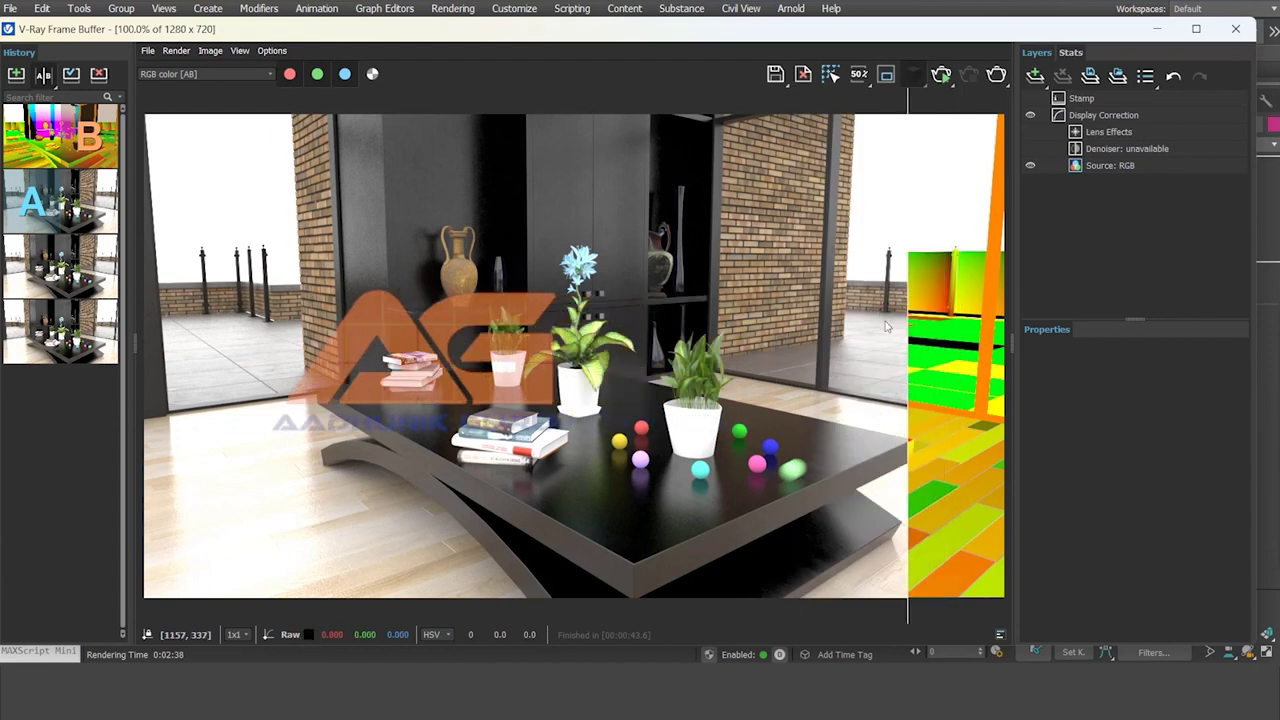
left_click_drag(907, 388, 160, 341)
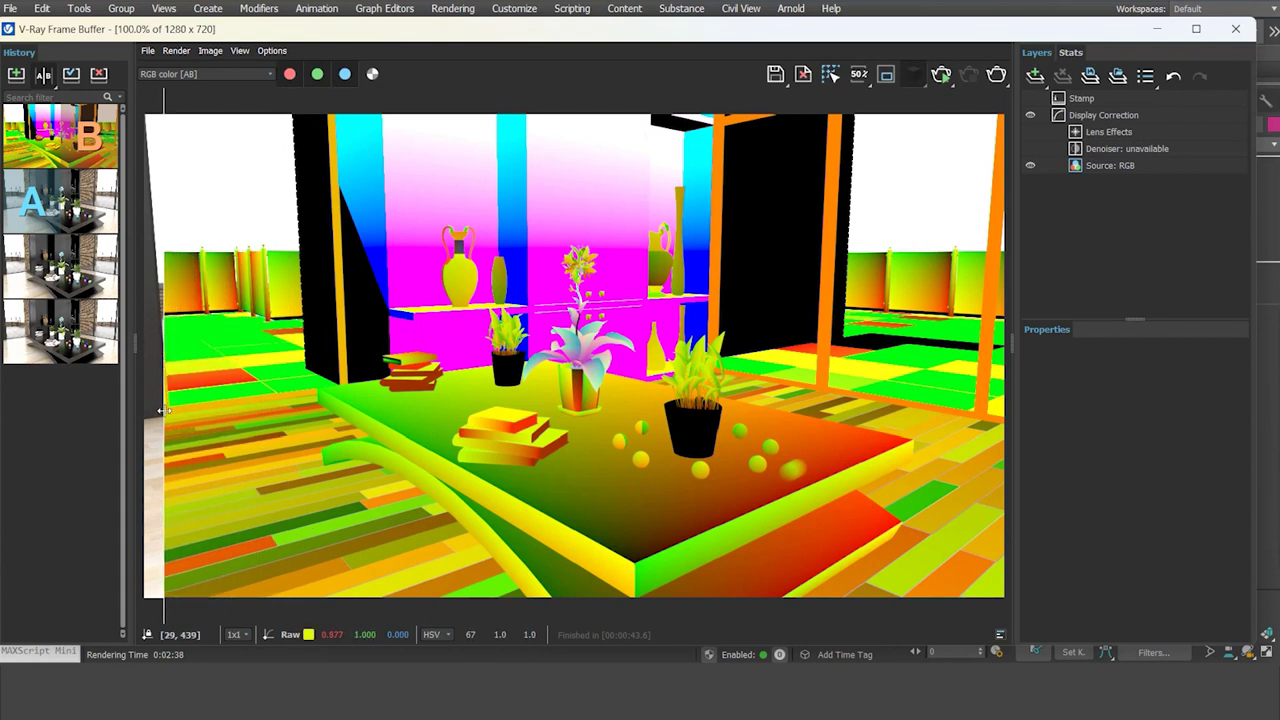
left_click_drag(200, 410, 543, 400)
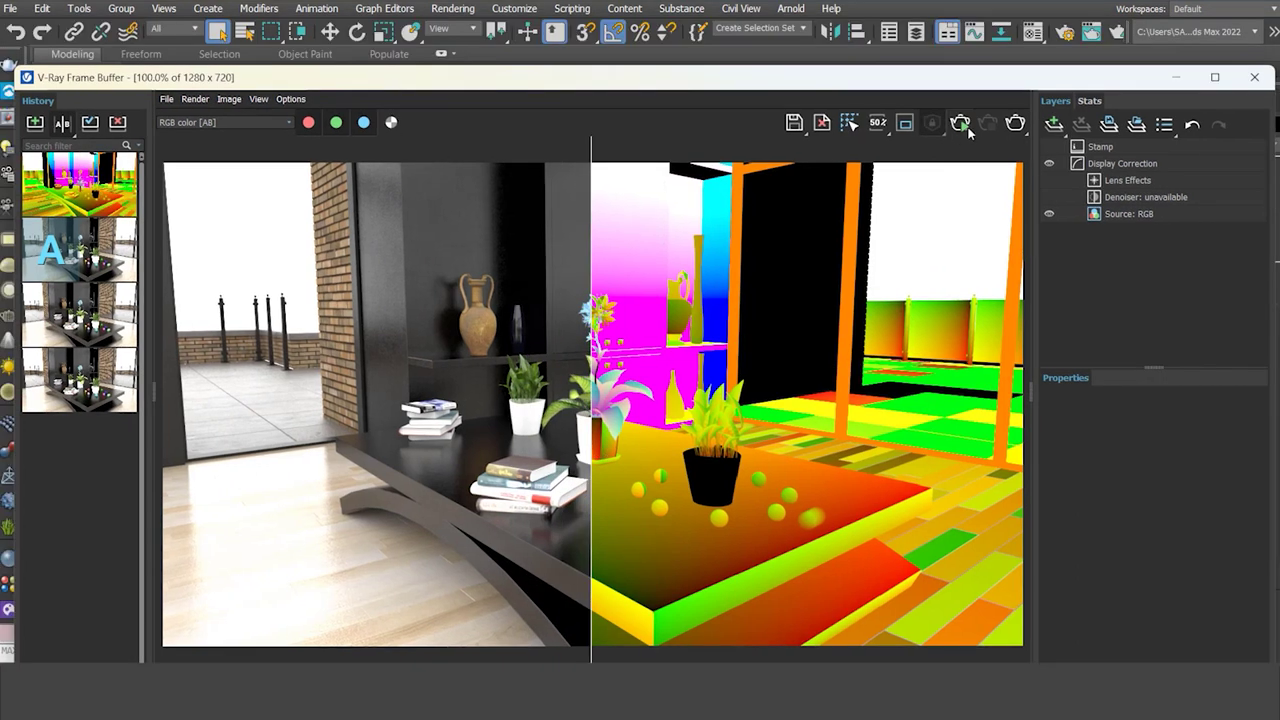
Step: Restart the interactive render and preview the scene with Normals and Wireframe debug shading
left_click(962, 125)
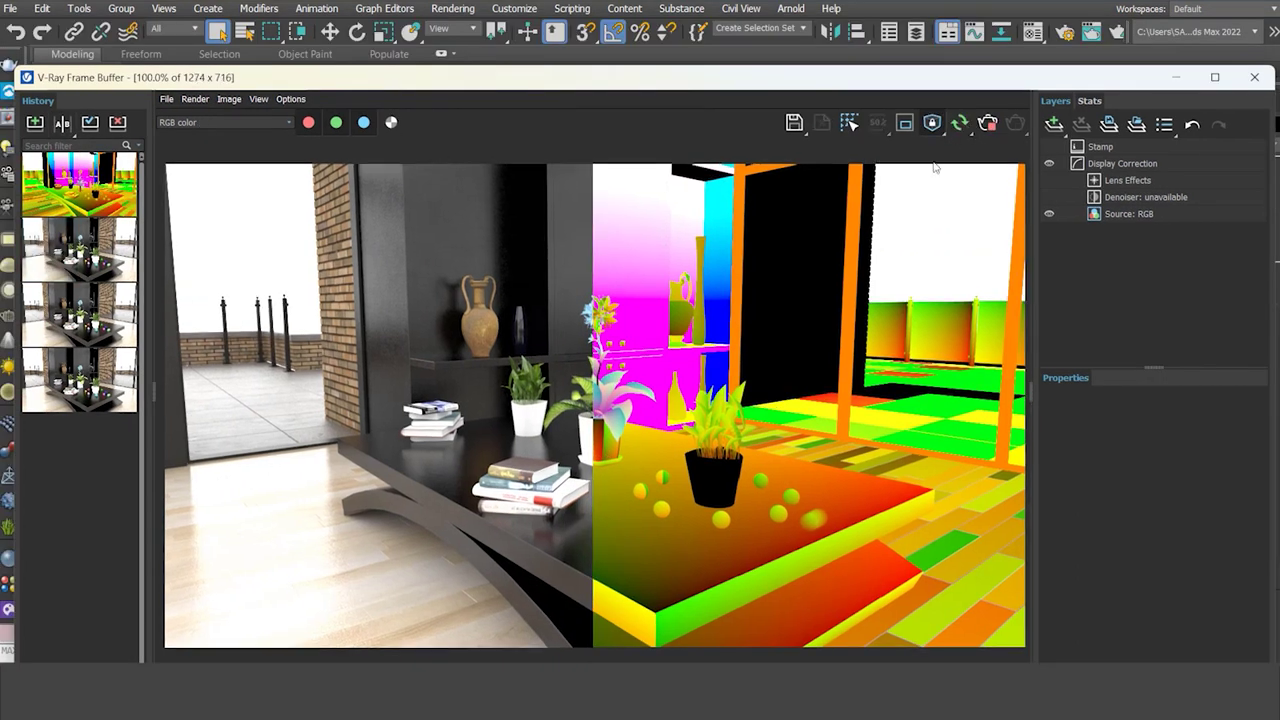
left_click(943, 131)
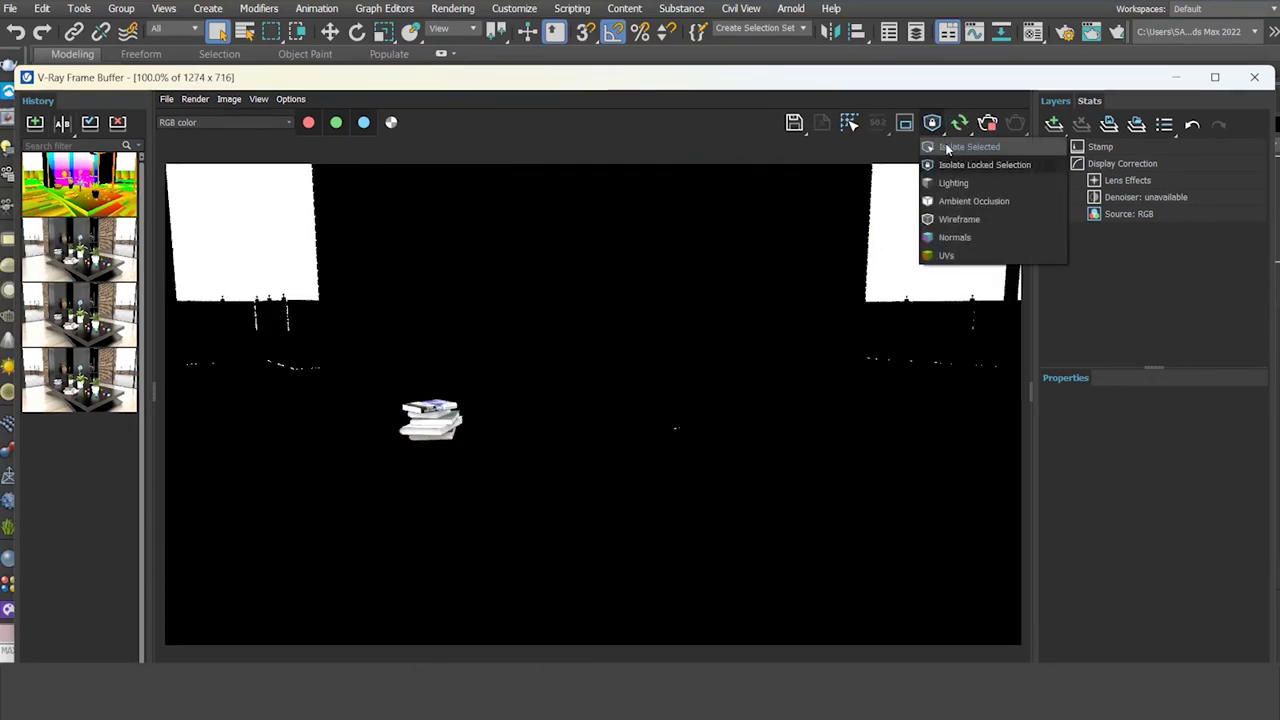
left_click(954, 237)
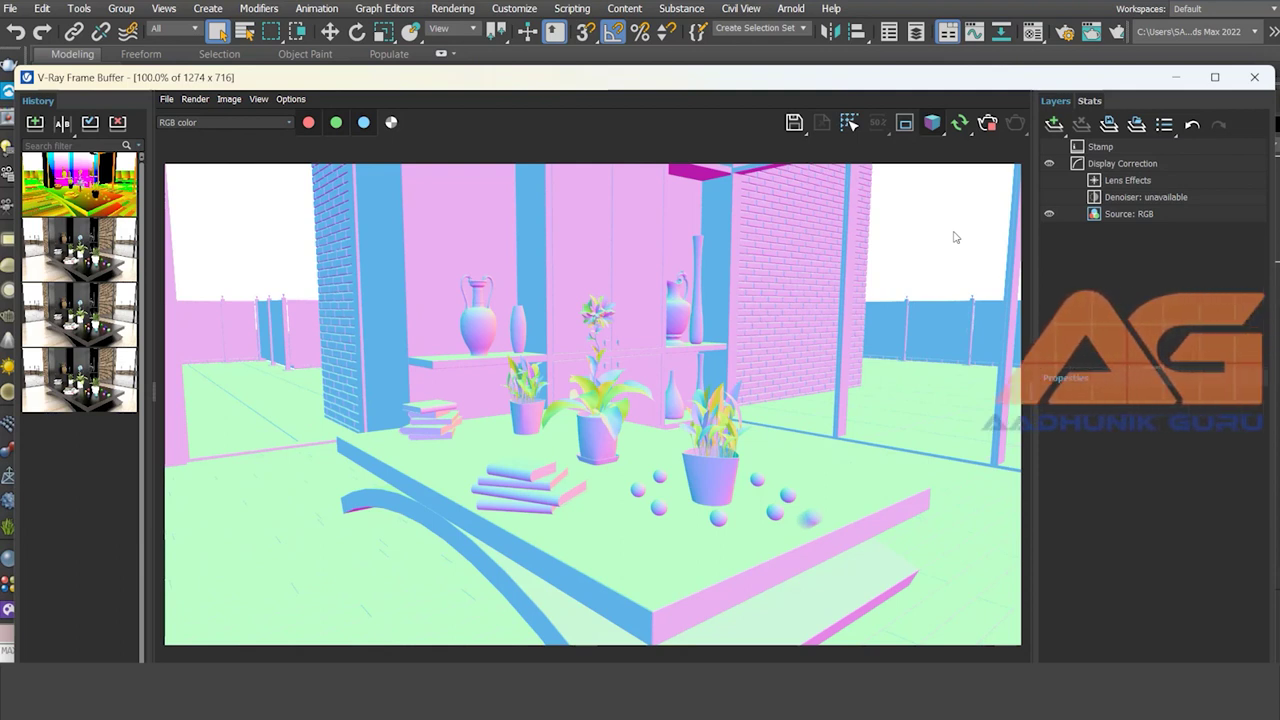
left_click(932, 122)
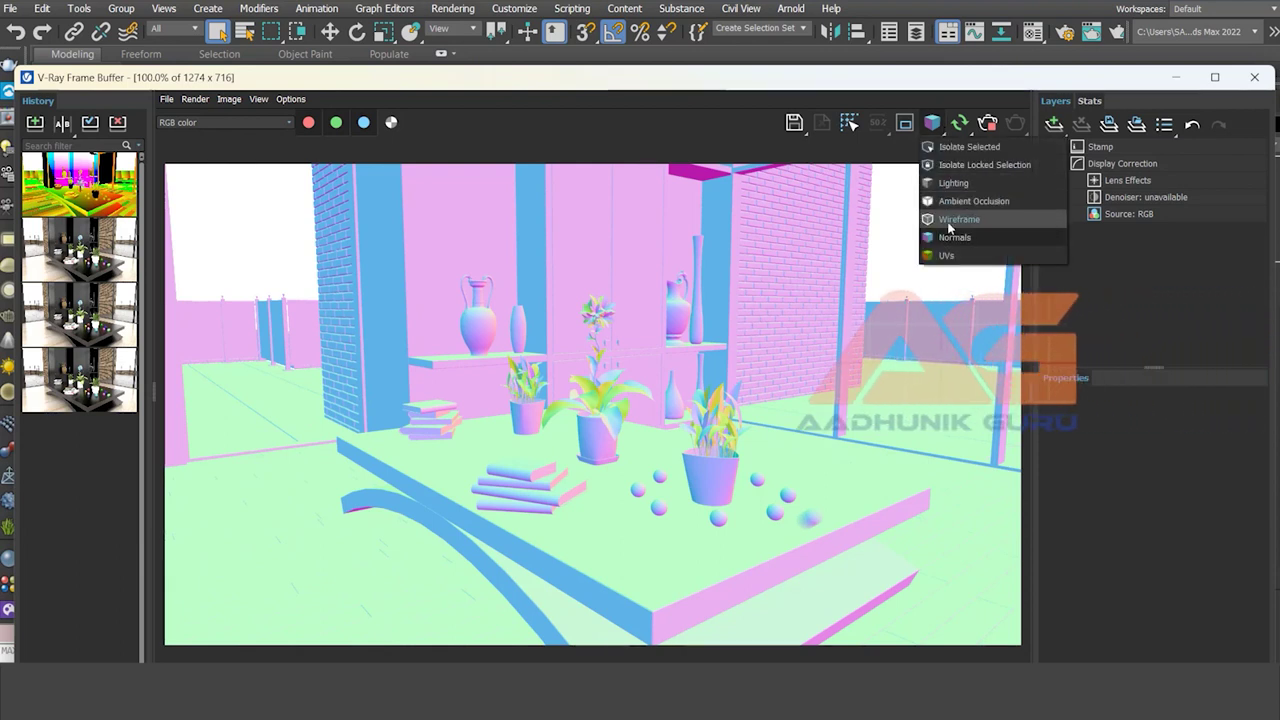
left_click(945, 219)
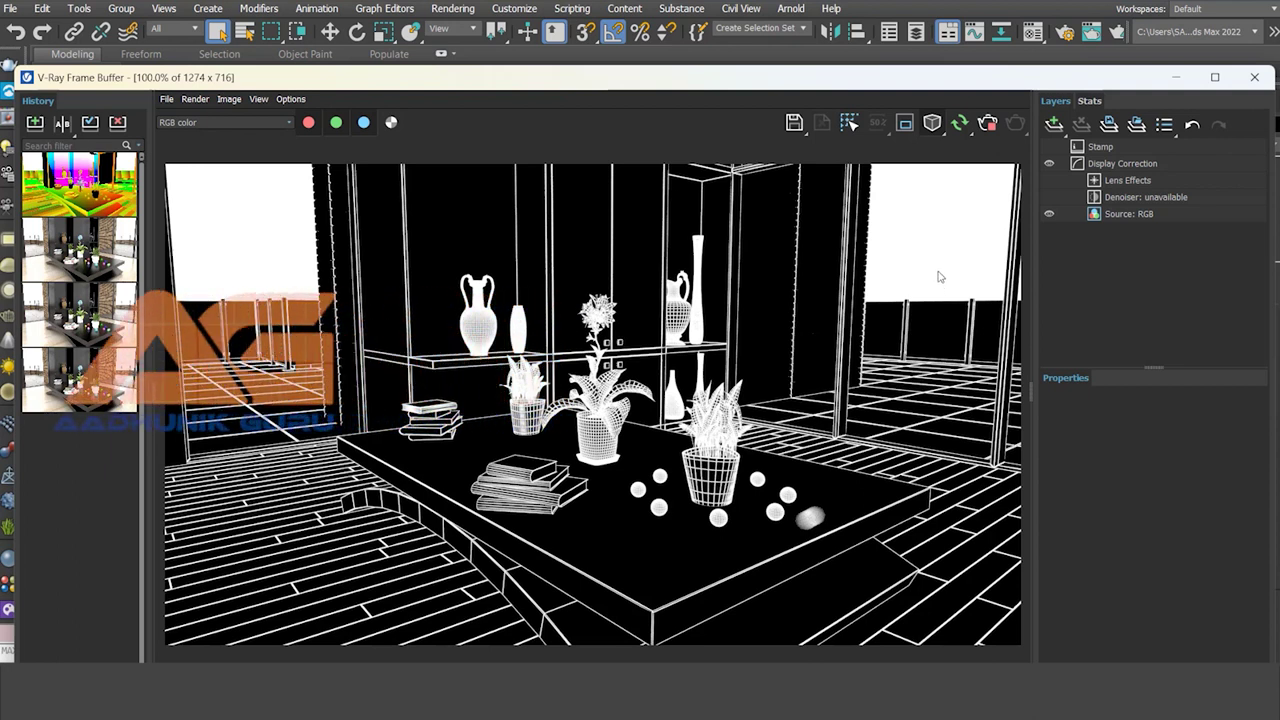
Step: Preview the interactive render with Ambient Occlusion and Lighting debug shading
left_click(938, 132)
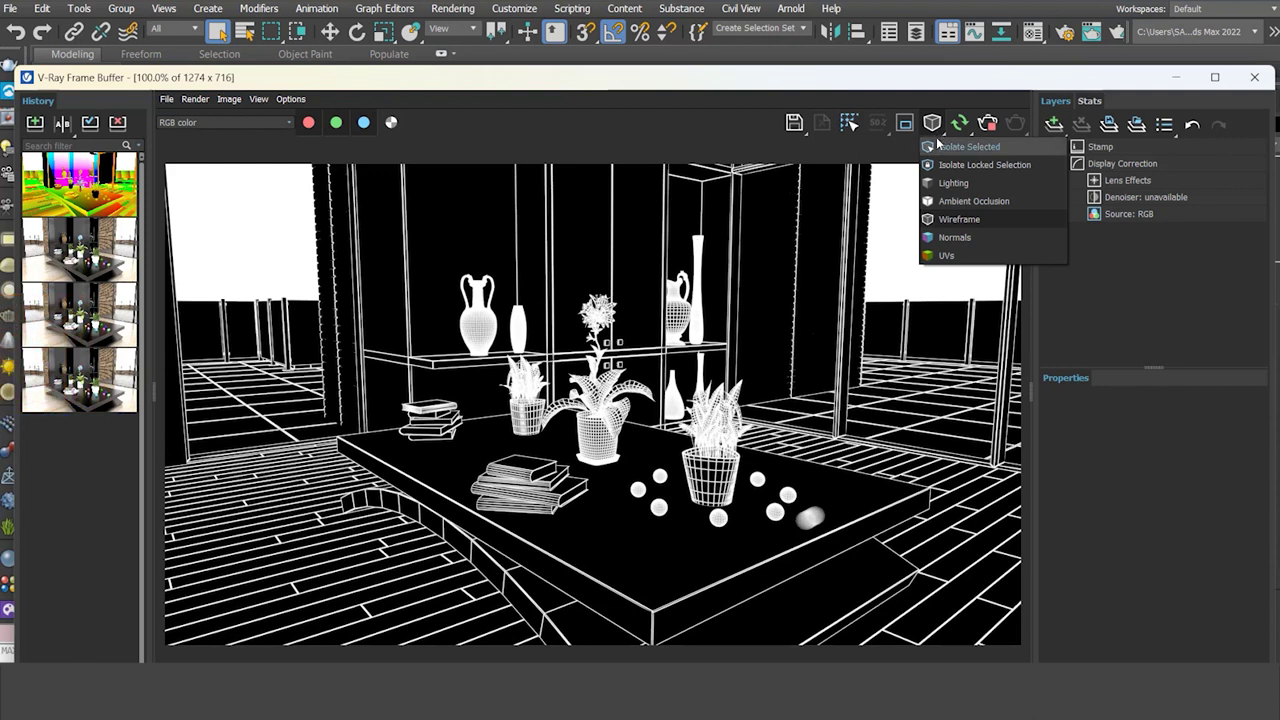
left_click(948, 203)
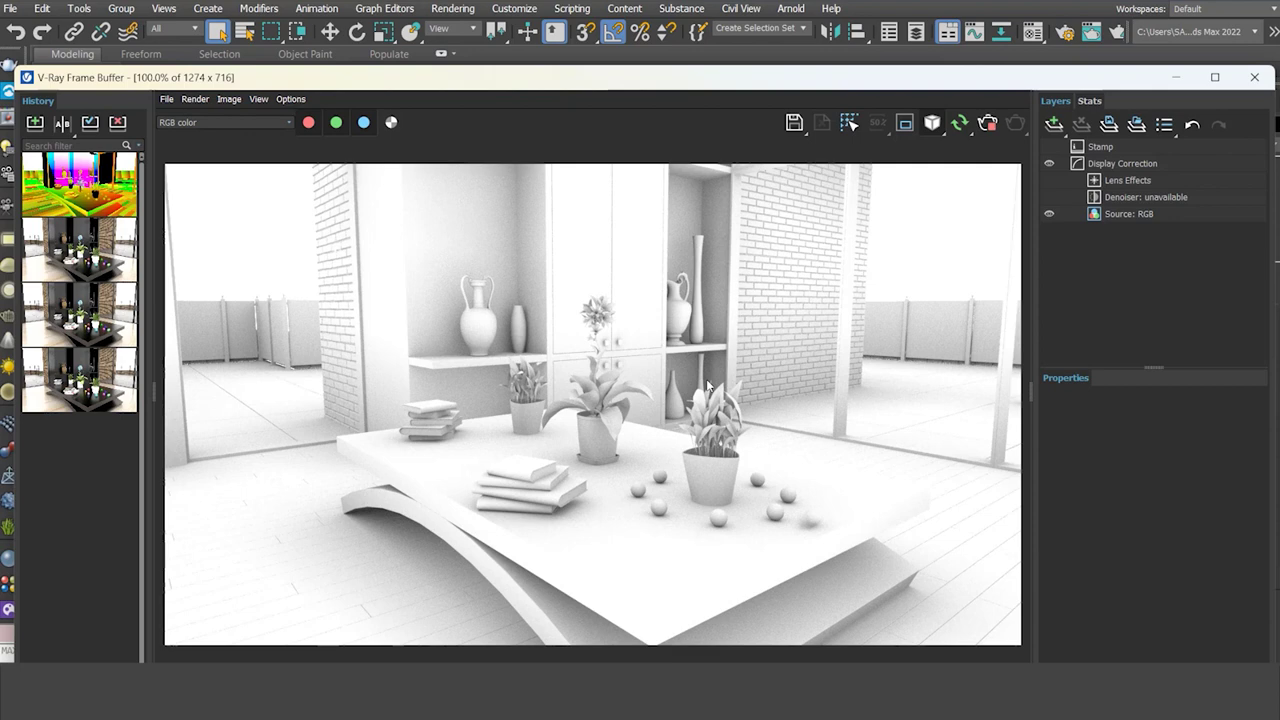
left_click(943, 130)
left_click(952, 183)
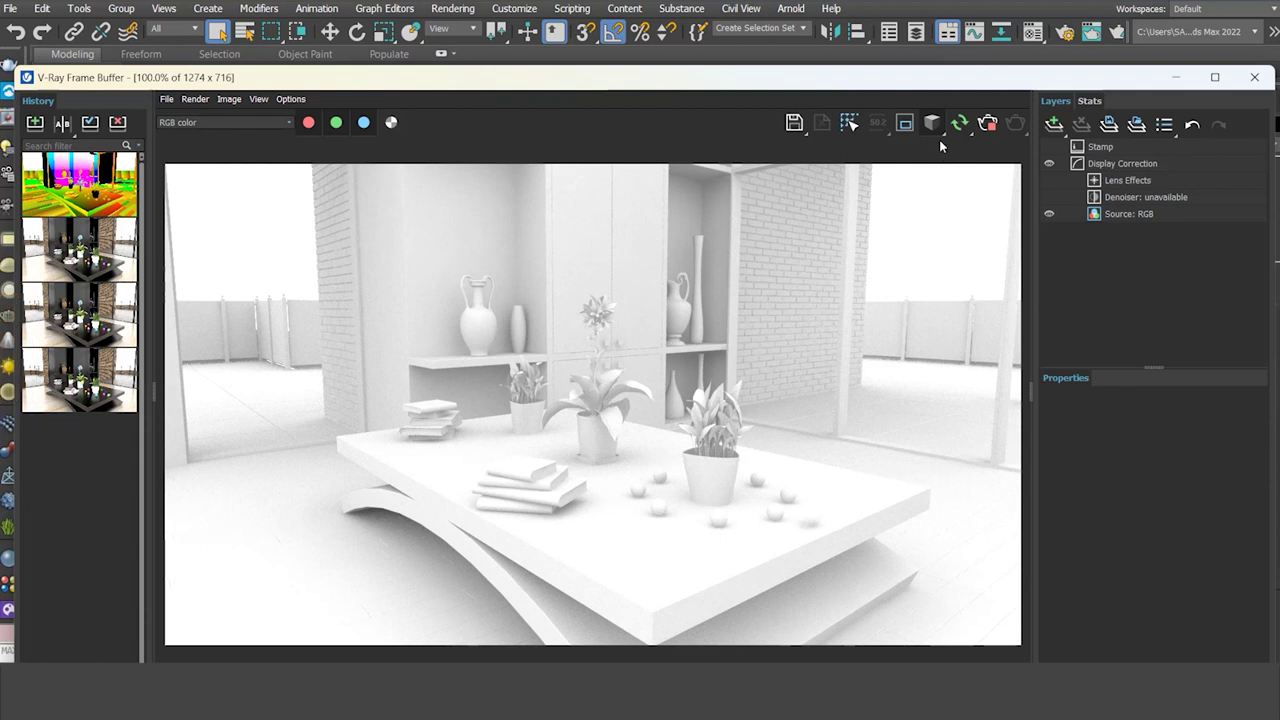
Step: Select the outdoor concrete floor in the camera viewport and show only it in the render with Isolate Selected
left_click(1186, 80)
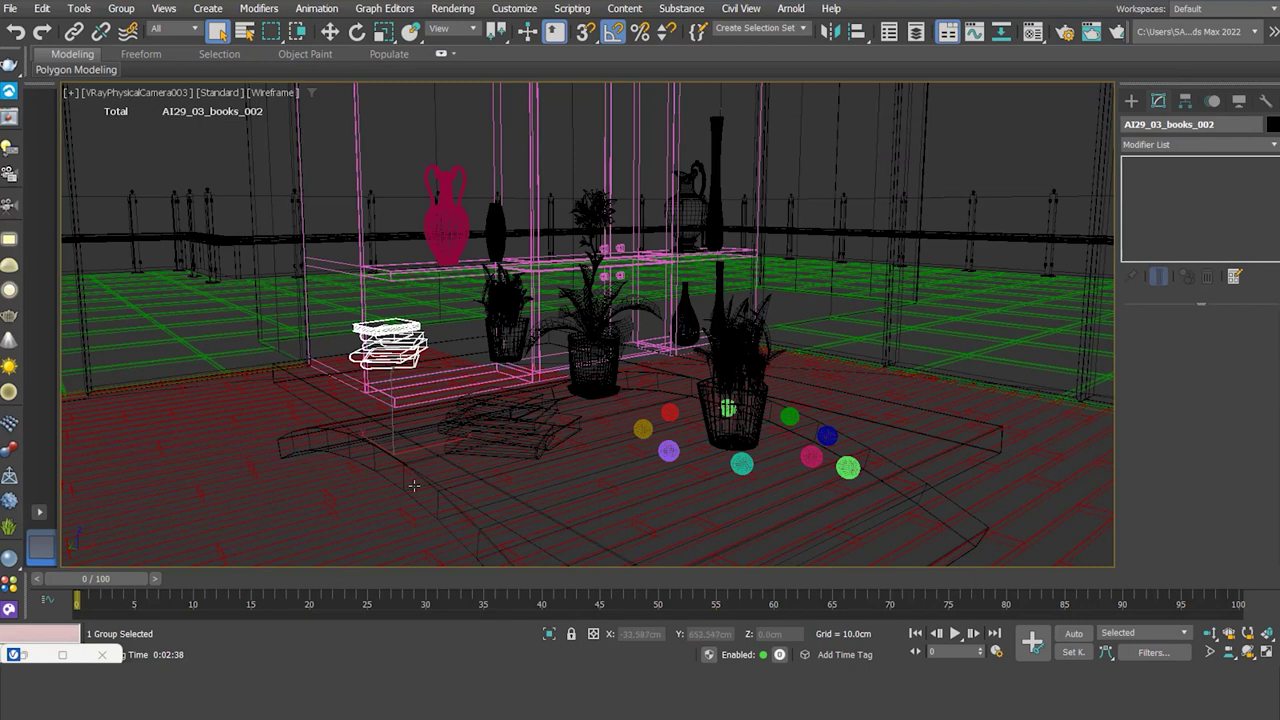
left_click(216, 317)
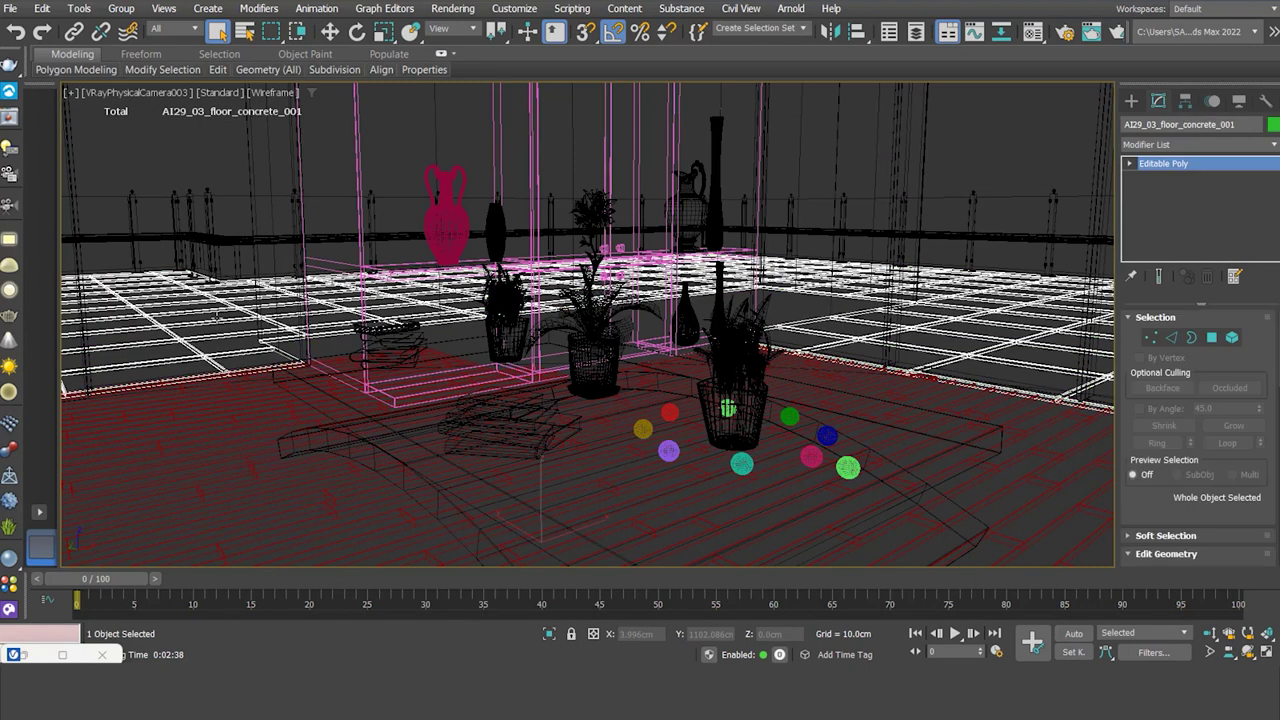
left_click(13, 120)
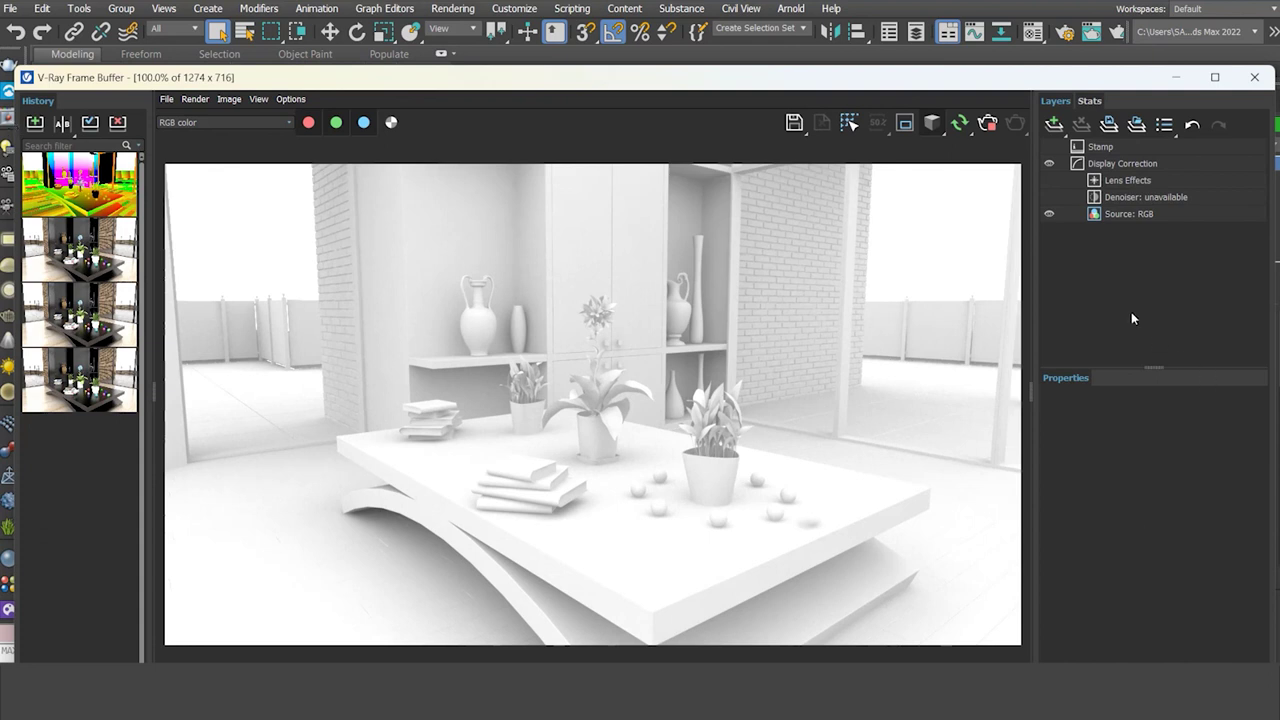
left_click(945, 134)
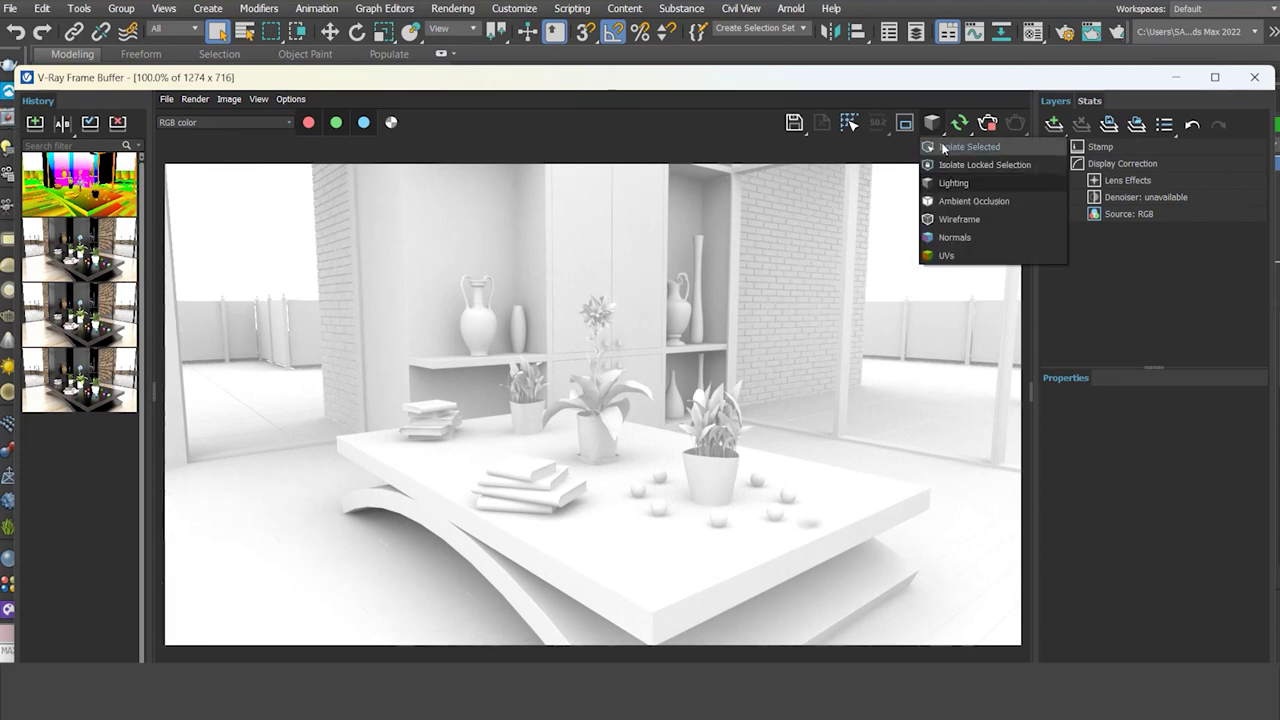
left_click(943, 150)
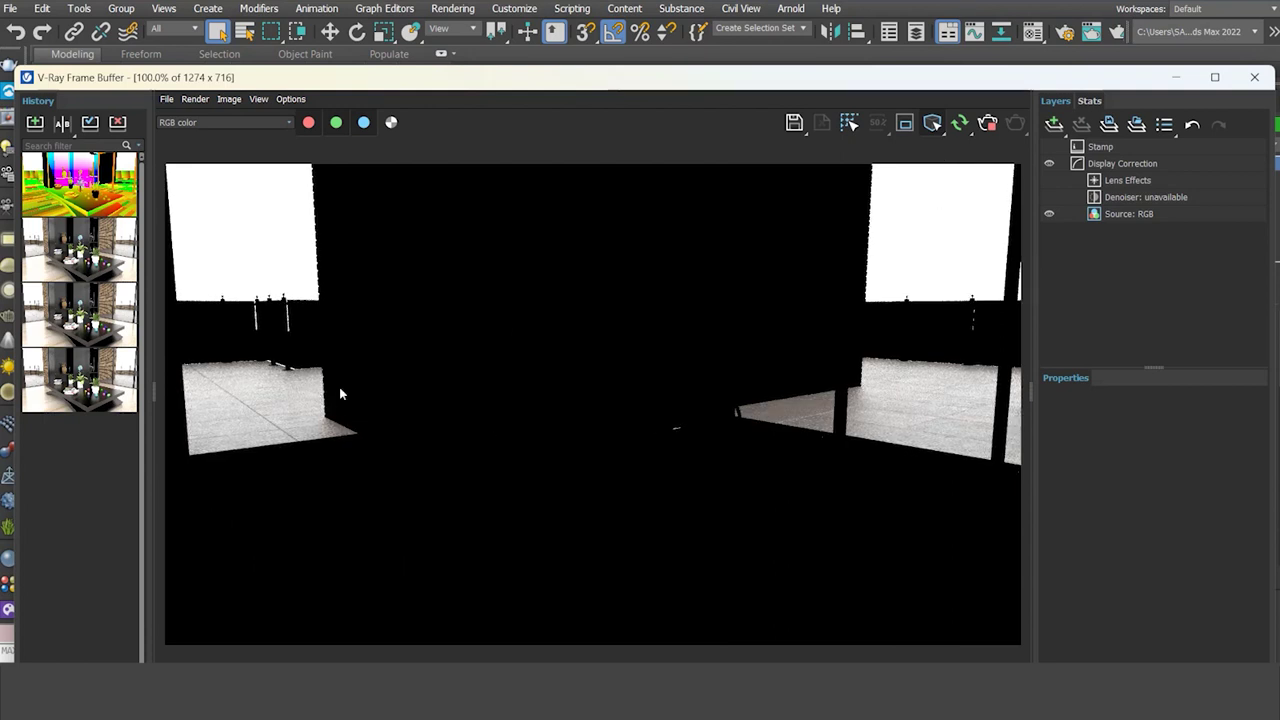
Step: Place the frame buffer beside the viewport and isolate the two-handled vase, the small potted plant and the wooden floor in turn
left_click_drag(435, 83, 964, 56)
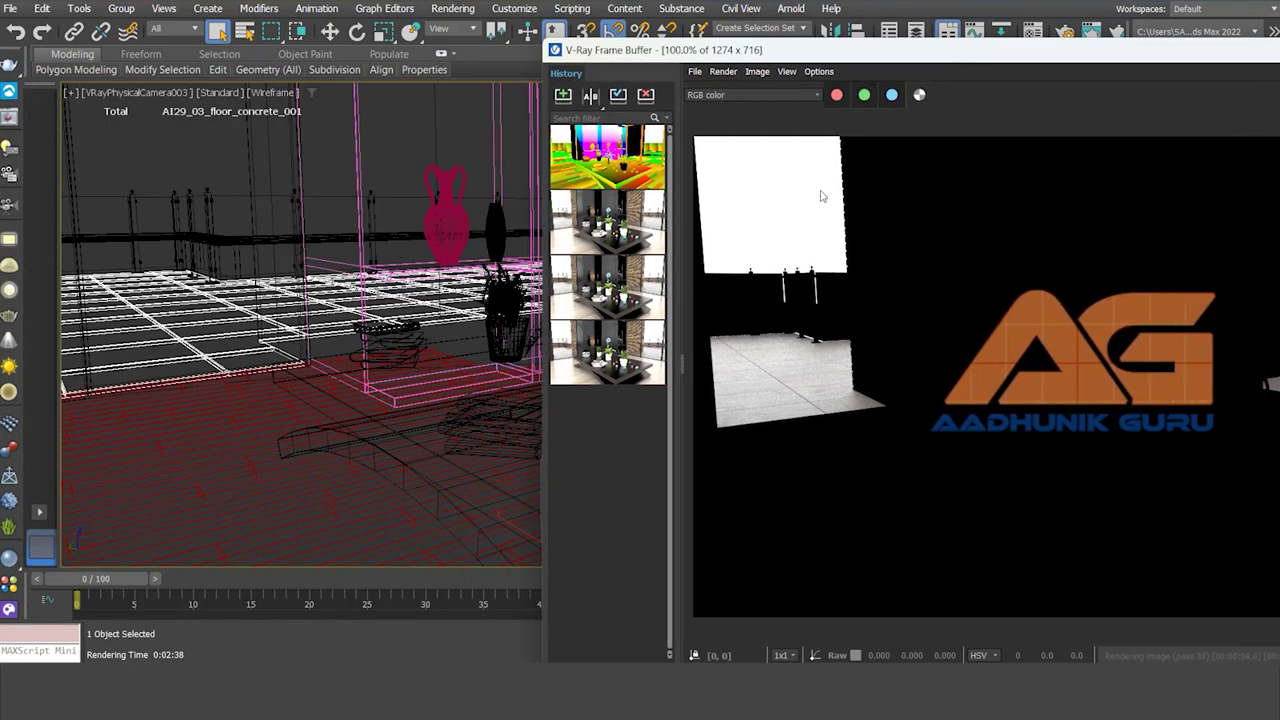
left_click(451, 225)
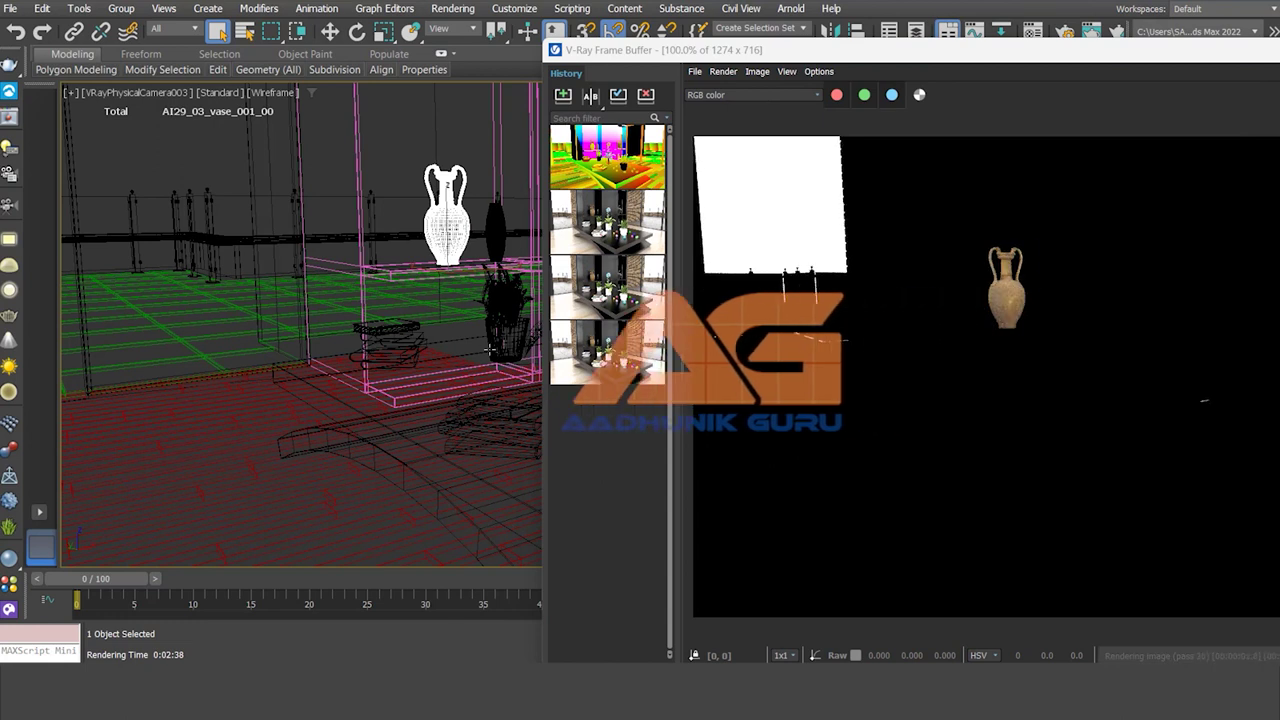
left_click(510, 325)
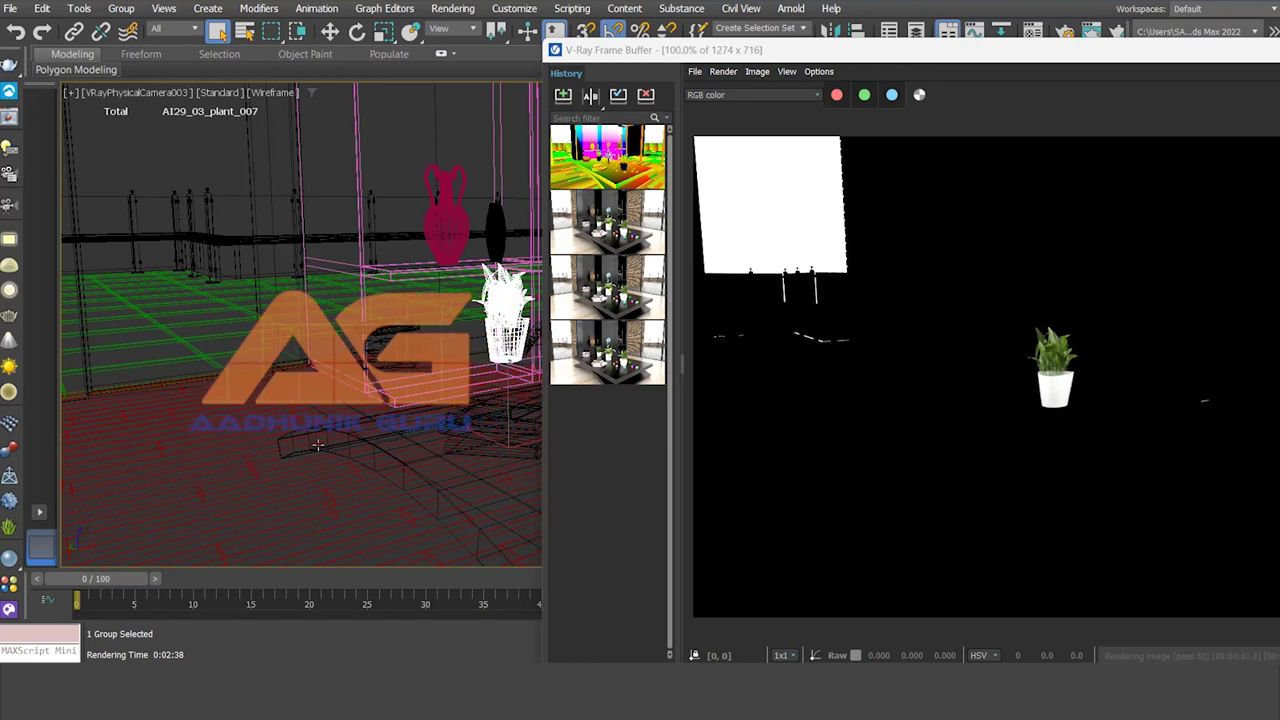
left_click(172, 467)
Step: Return the frame buffer to the middle of the workspace and review the debug shading modes without changing the current one
left_click_drag(1104, 56, 707, 61)
double_click(707, 61)
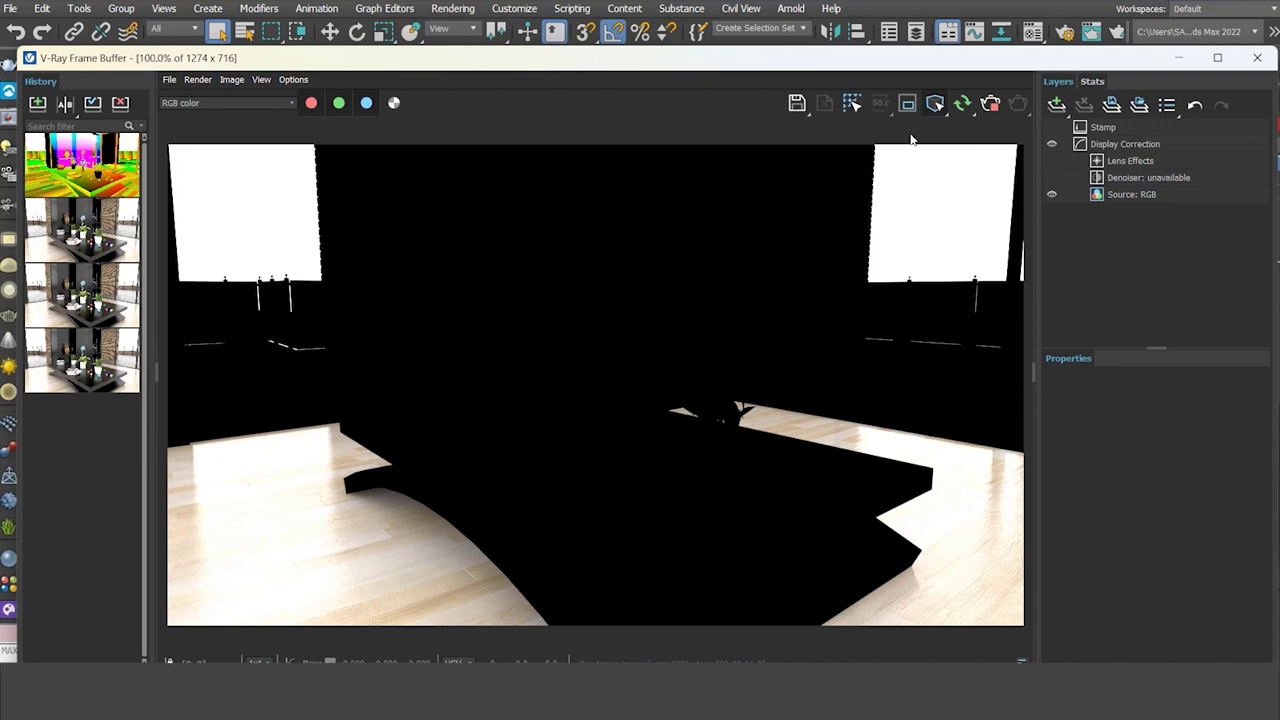
left_click(945, 115)
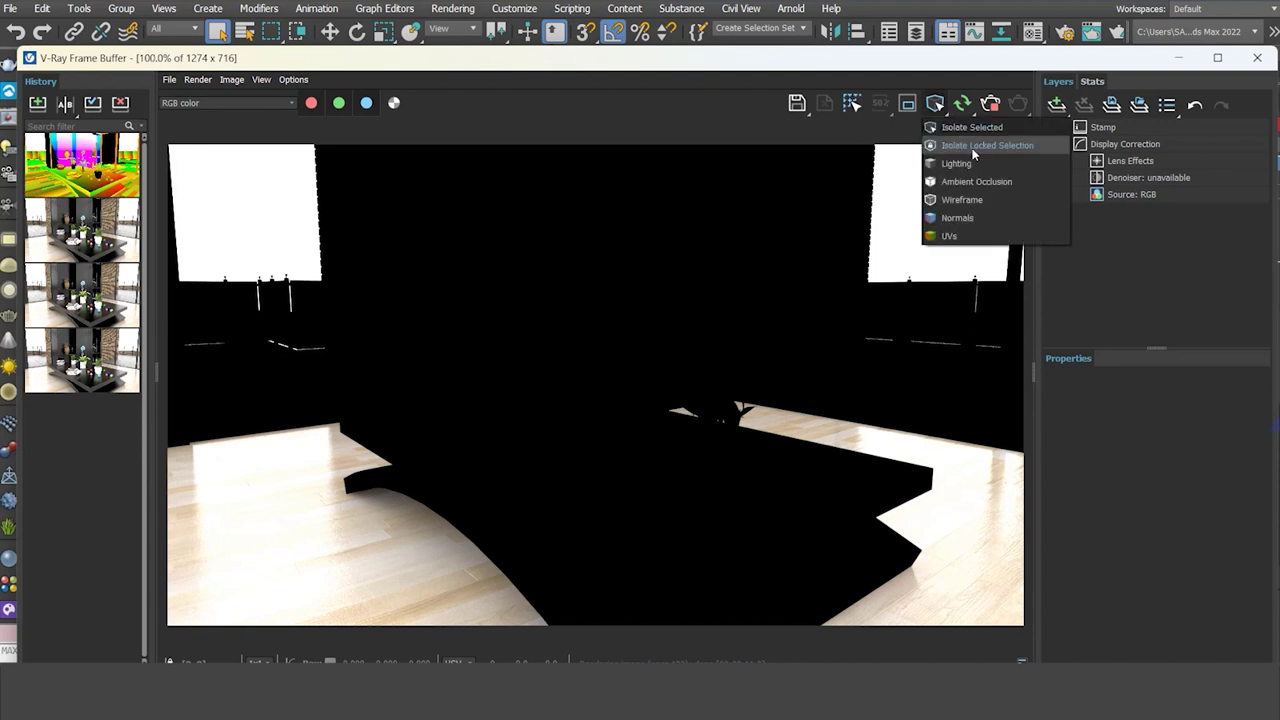
left_click(726, 125)
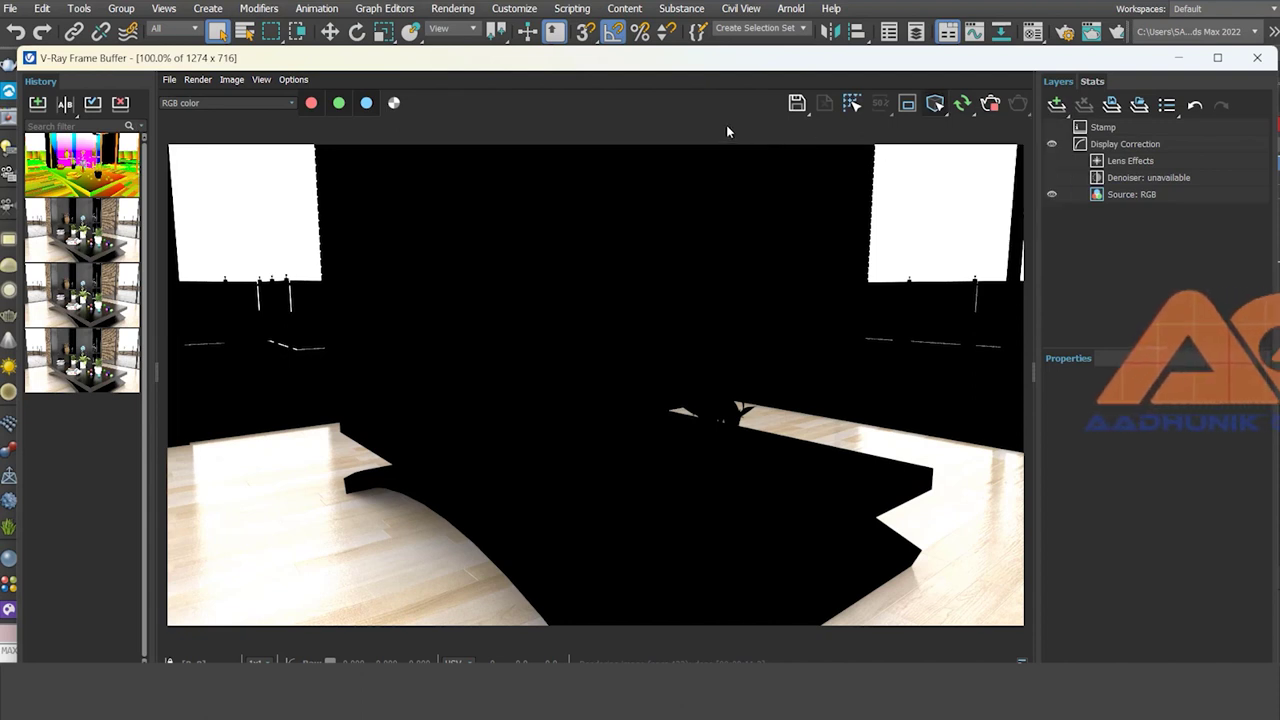